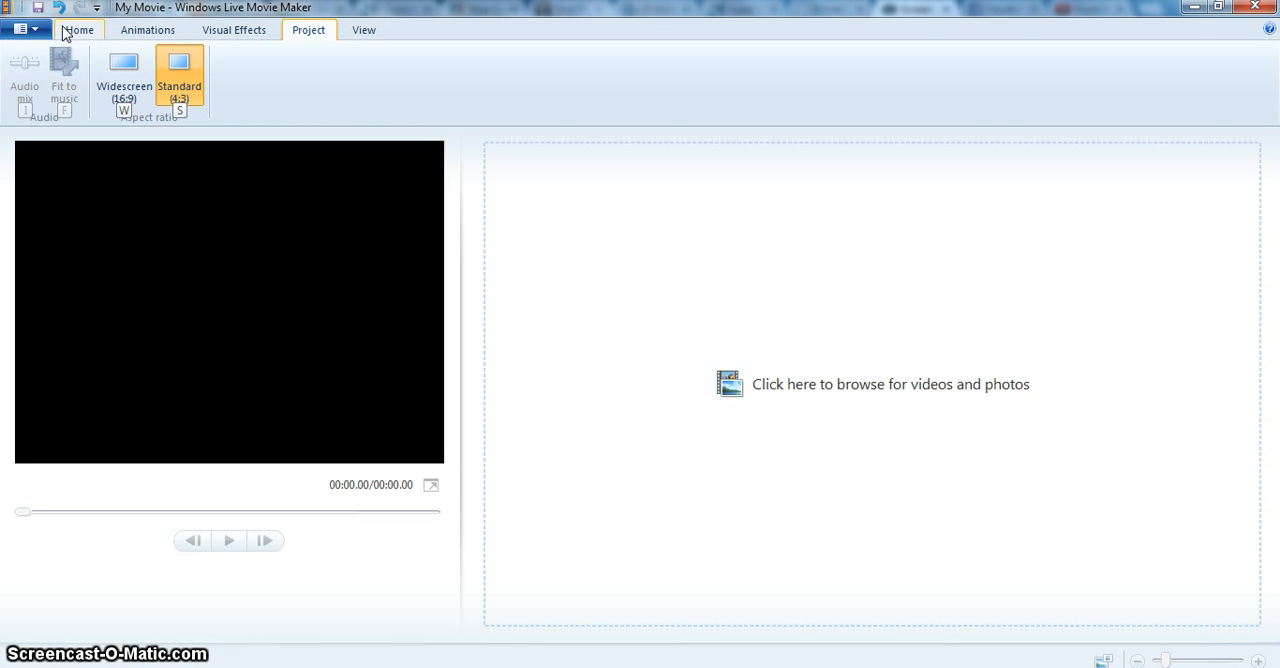
# Import all seven pictures, 1 through 7, from the Duck for President folder into the project.
pyautogui.click(66, 32)
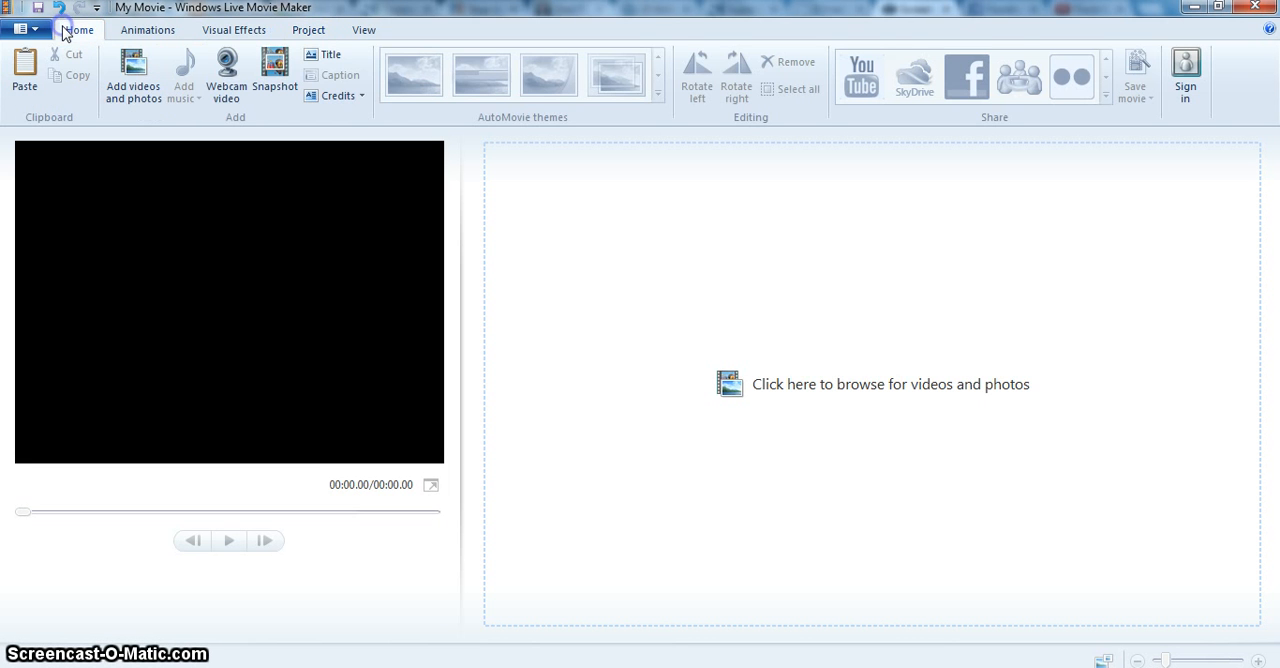
pyautogui.click(160, 78)
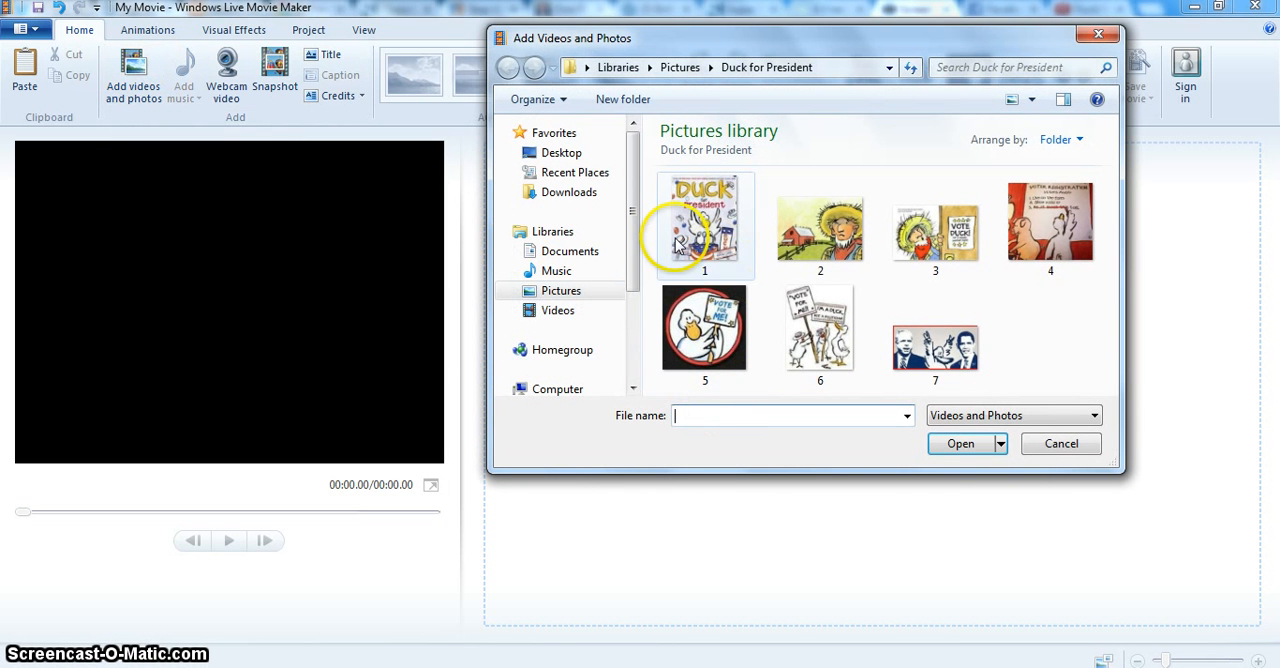
pyautogui.click(679, 244)
pyautogui.keyDown('shift'); pyautogui.click(962, 356); pyautogui.keyUp('shift')
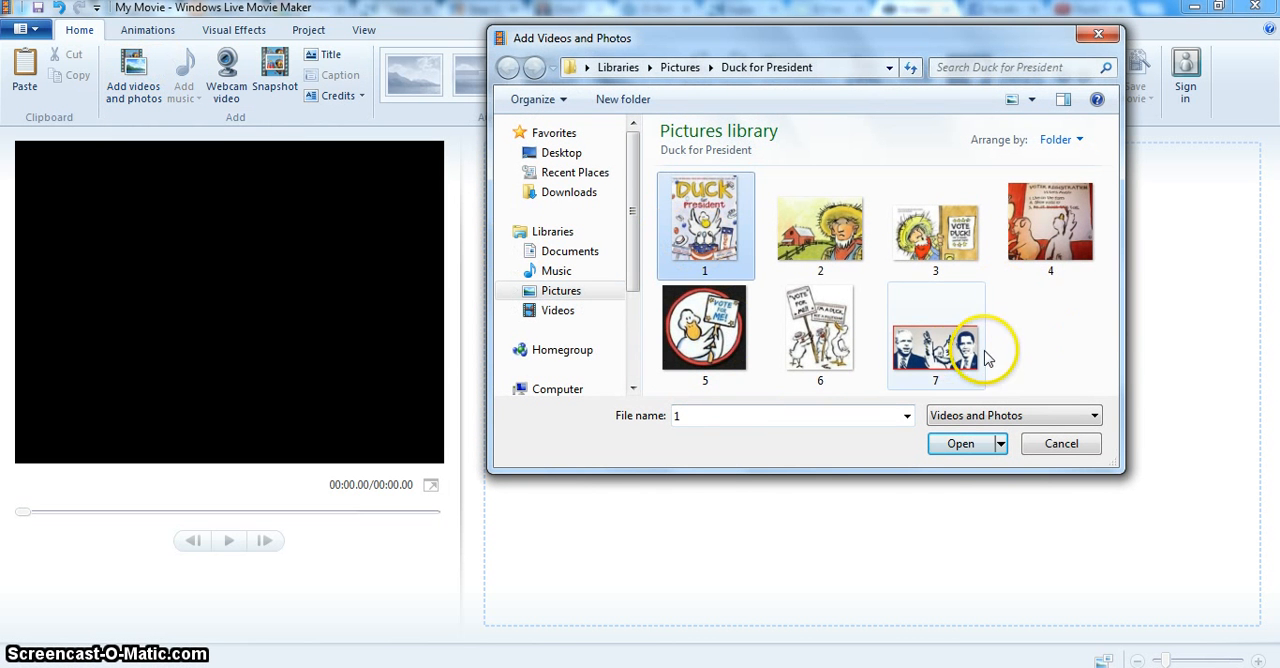
pyautogui.click(960, 444)
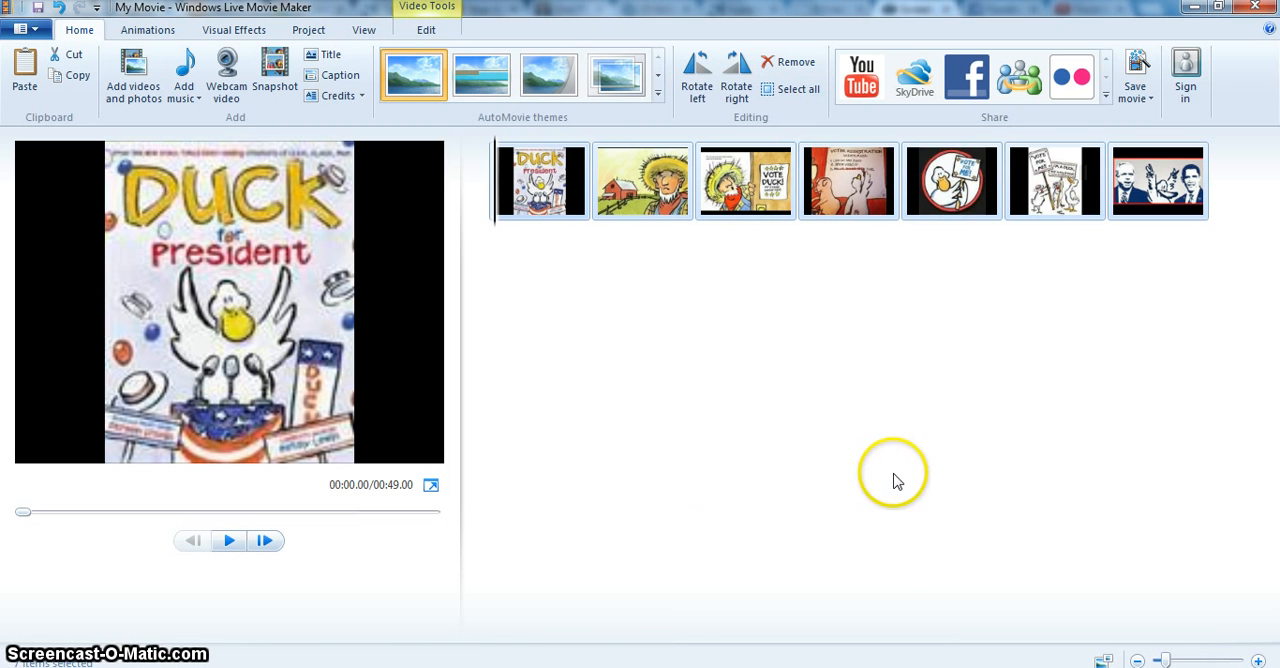
# Add a title slide and move the Duck for President cover picture in front of it.
pyautogui.click(338, 66)
pyautogui.click(569, 196)
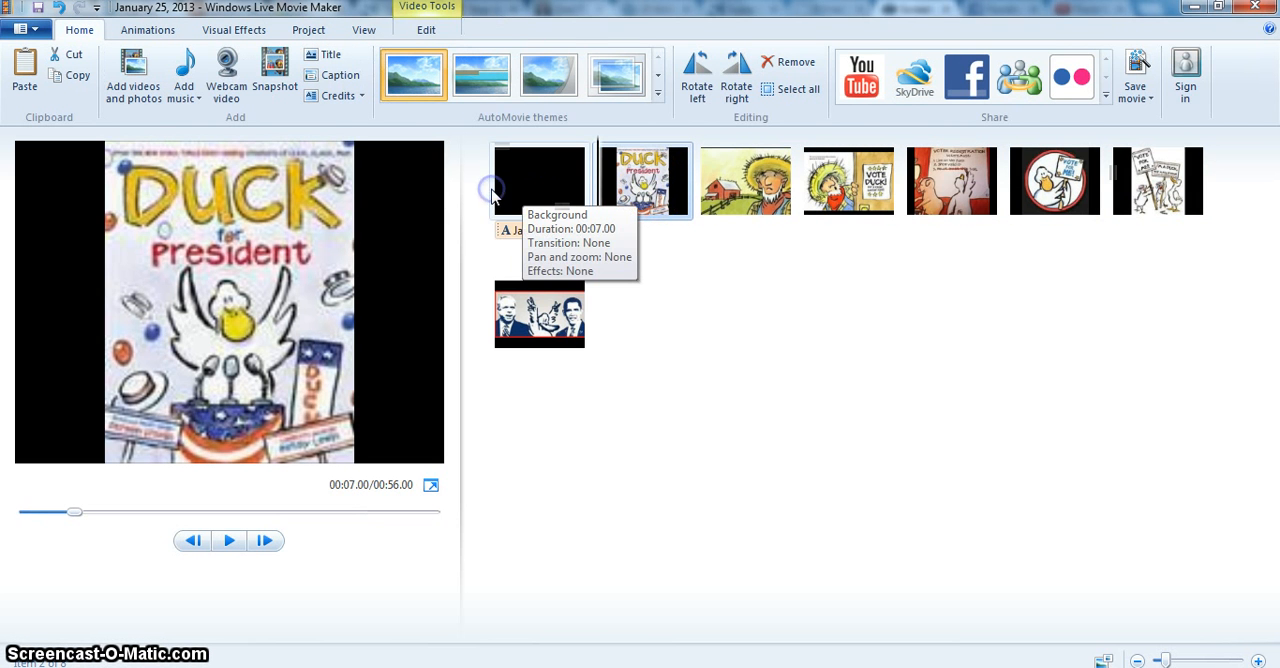
pyautogui.moveTo(630, 180); pyautogui.dragTo(497, 218)
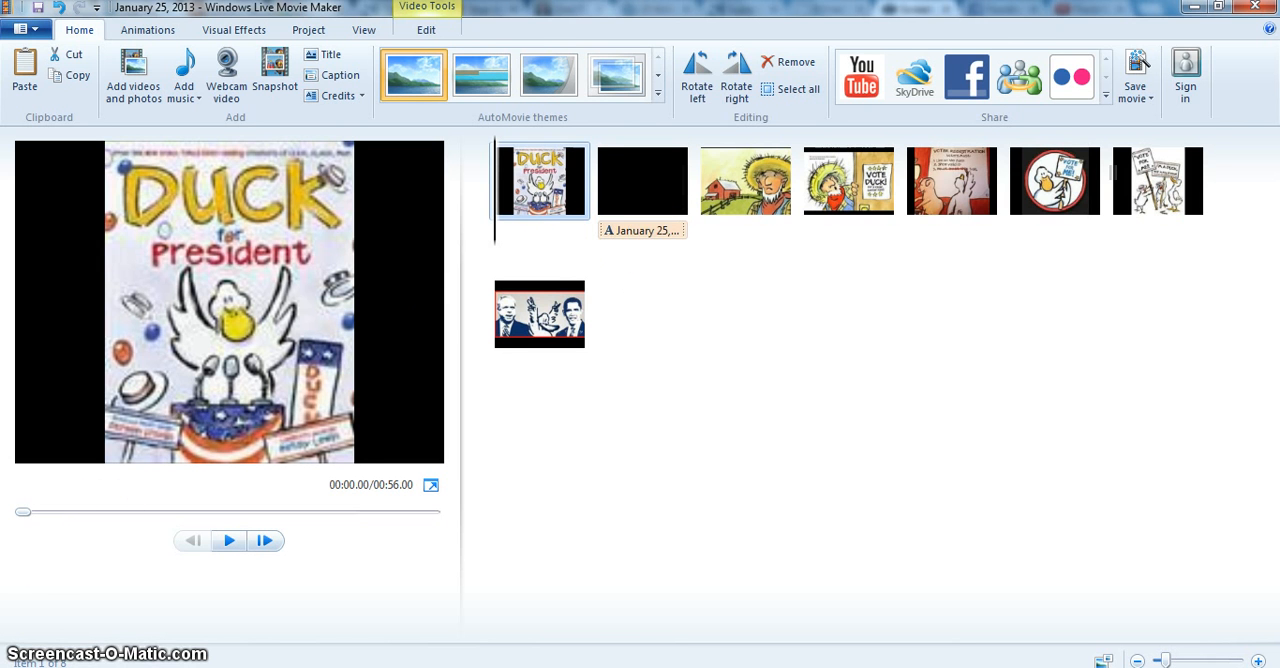
# Replace the date on the title slide with the text "Meet Farmer Brown".
pyautogui.click(643, 232)
pyautogui.click(344, 325)
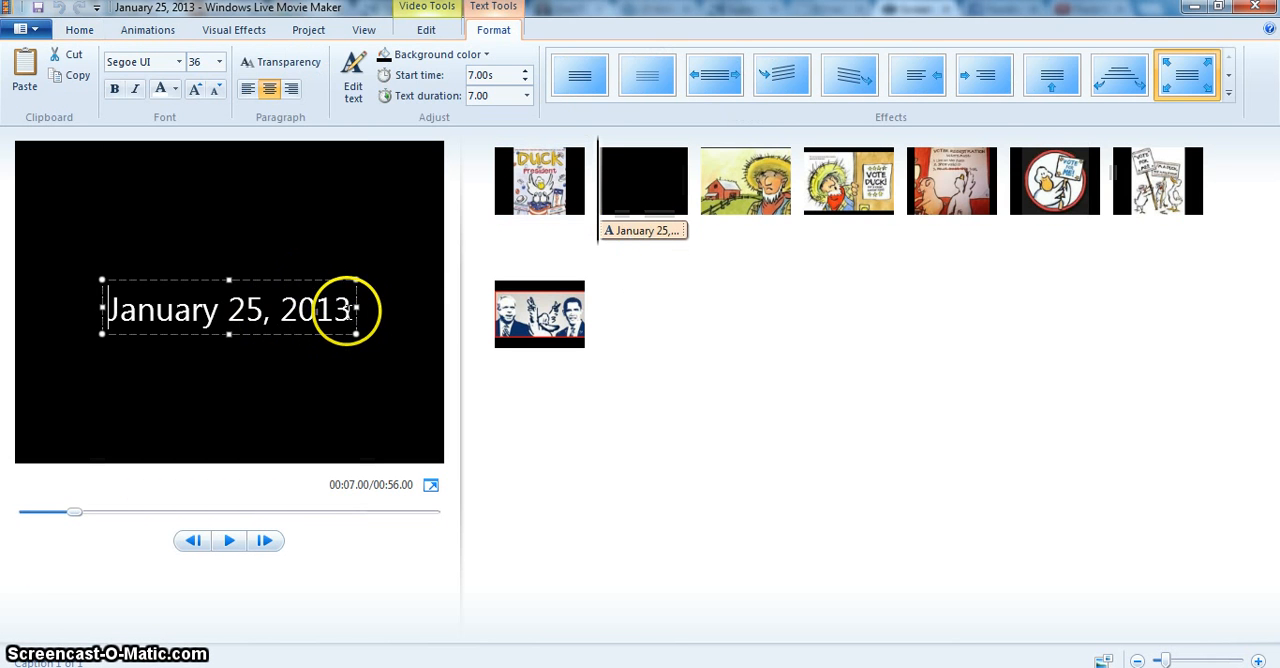
pyautogui.hotkey('ctrl', 'a')
pyautogui.write('Me')
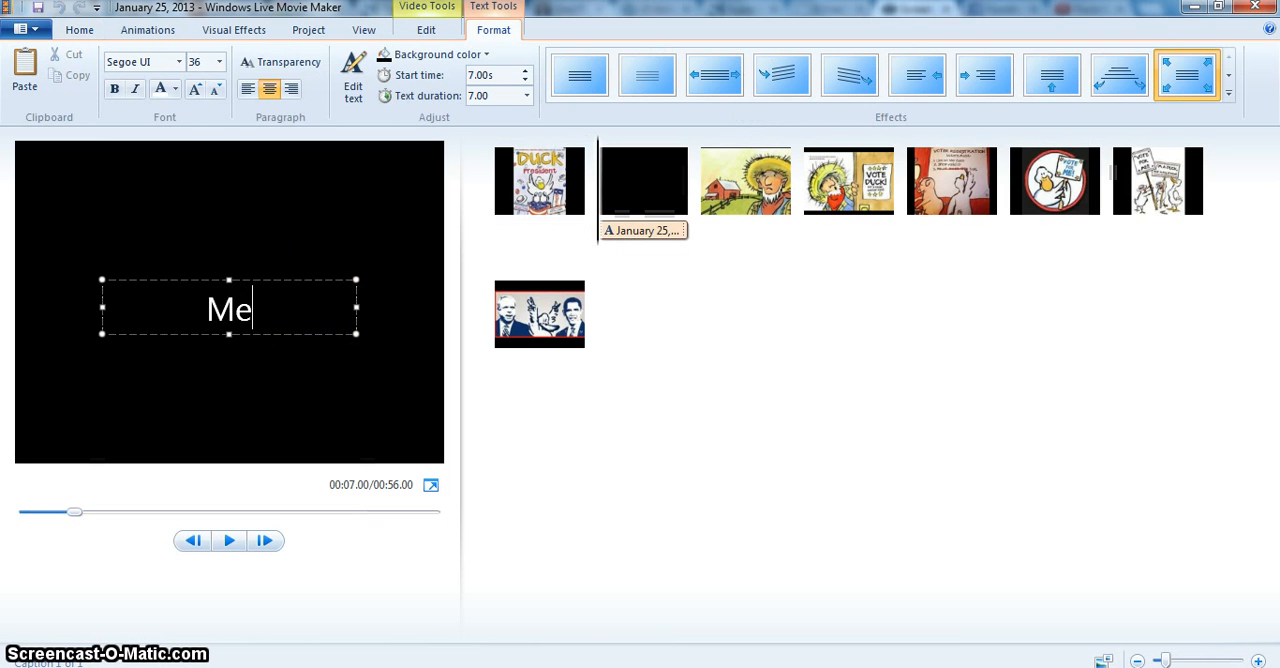
pyautogui.write('et Farmer ')
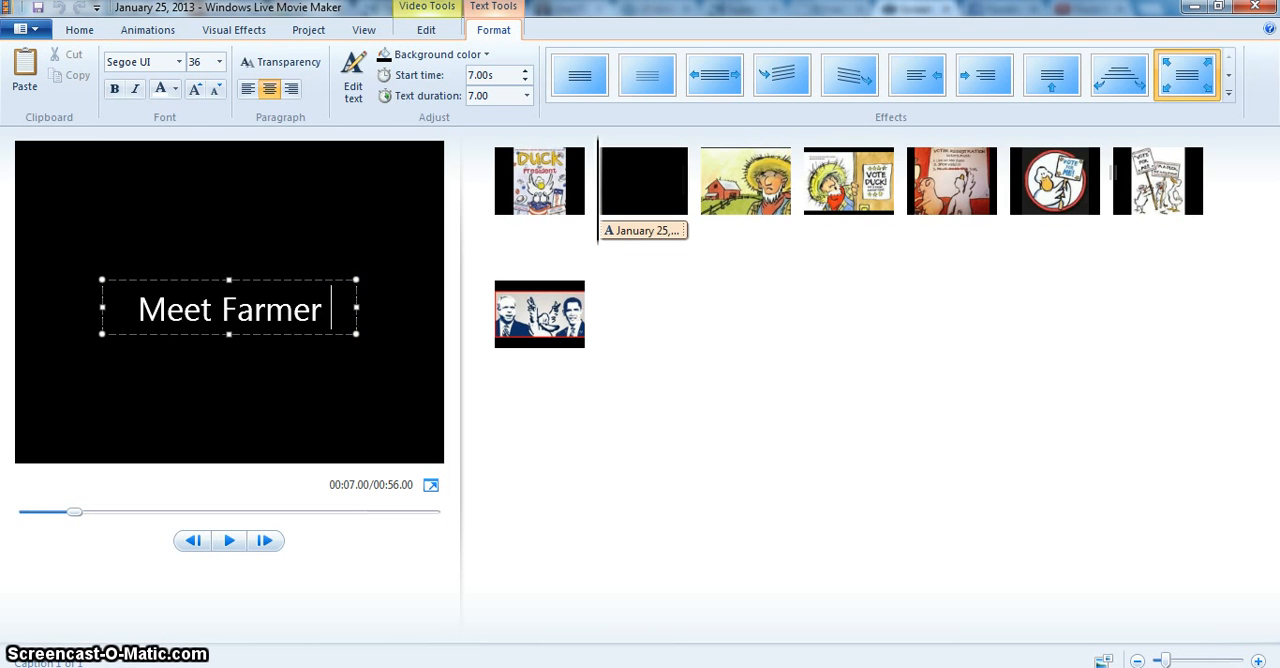
pyautogui.write('Brown')
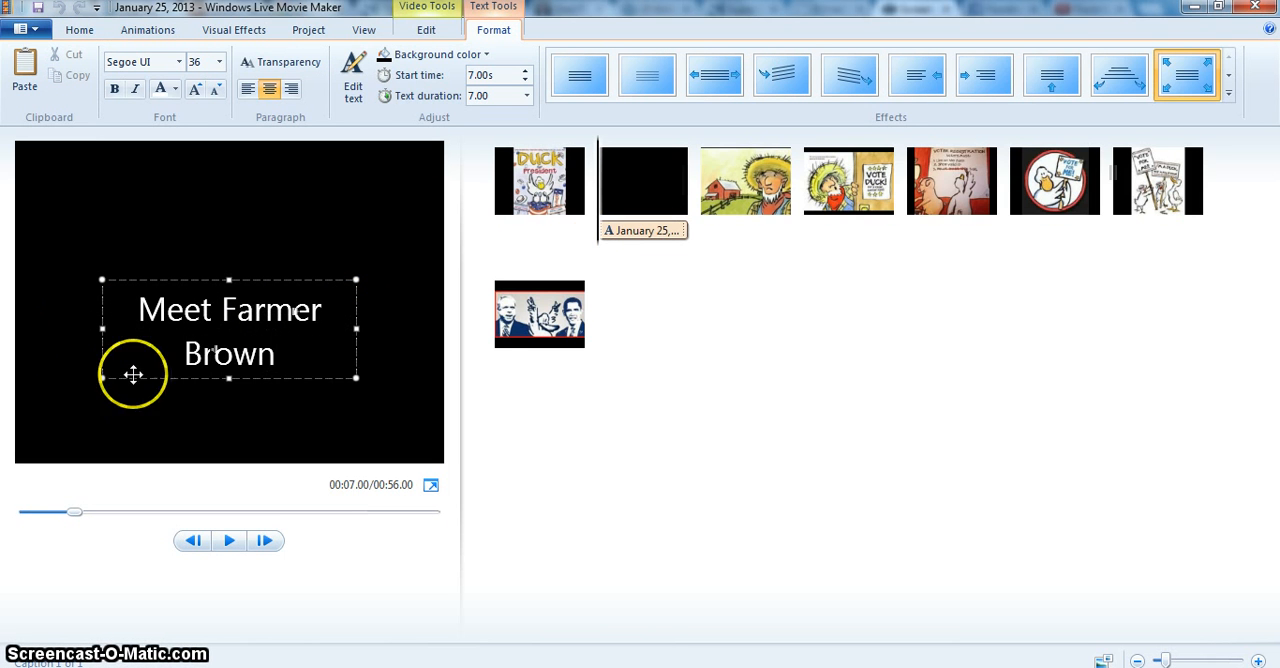
# Add the caption "Farmer Brown Has a problem" to the picture of the farmer with the red barn.
pyautogui.doubleClick(763, 200)
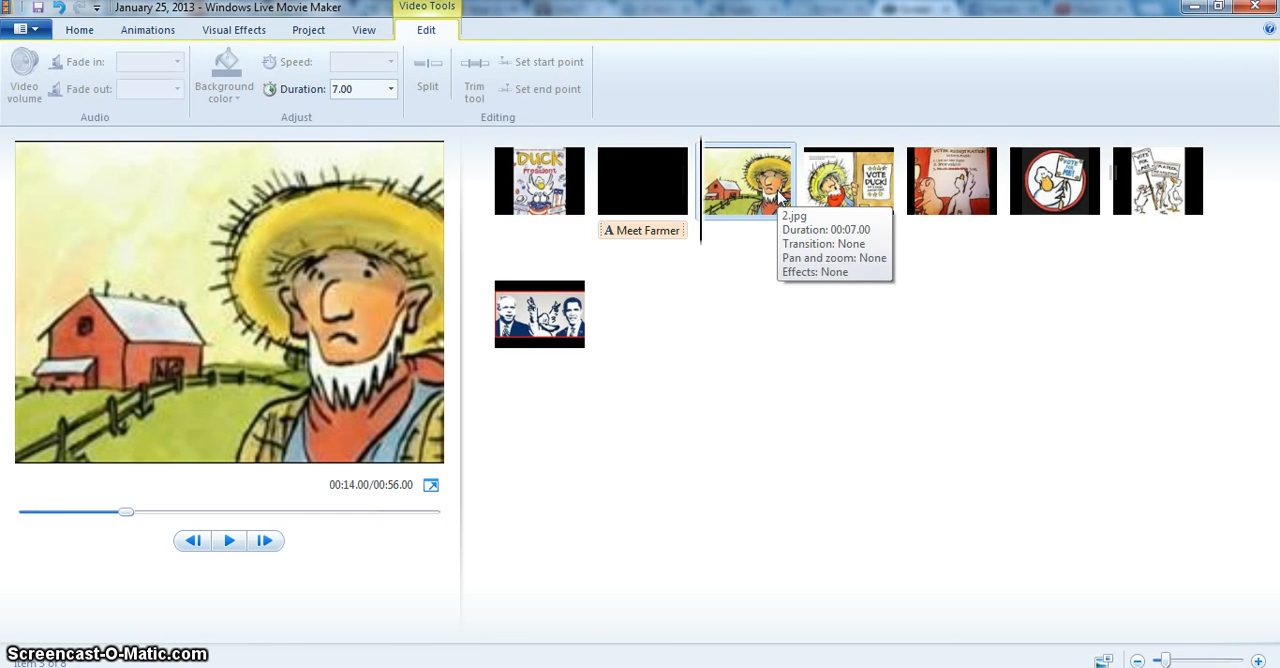
pyautogui.click(79, 30)
pyautogui.click(352, 80)
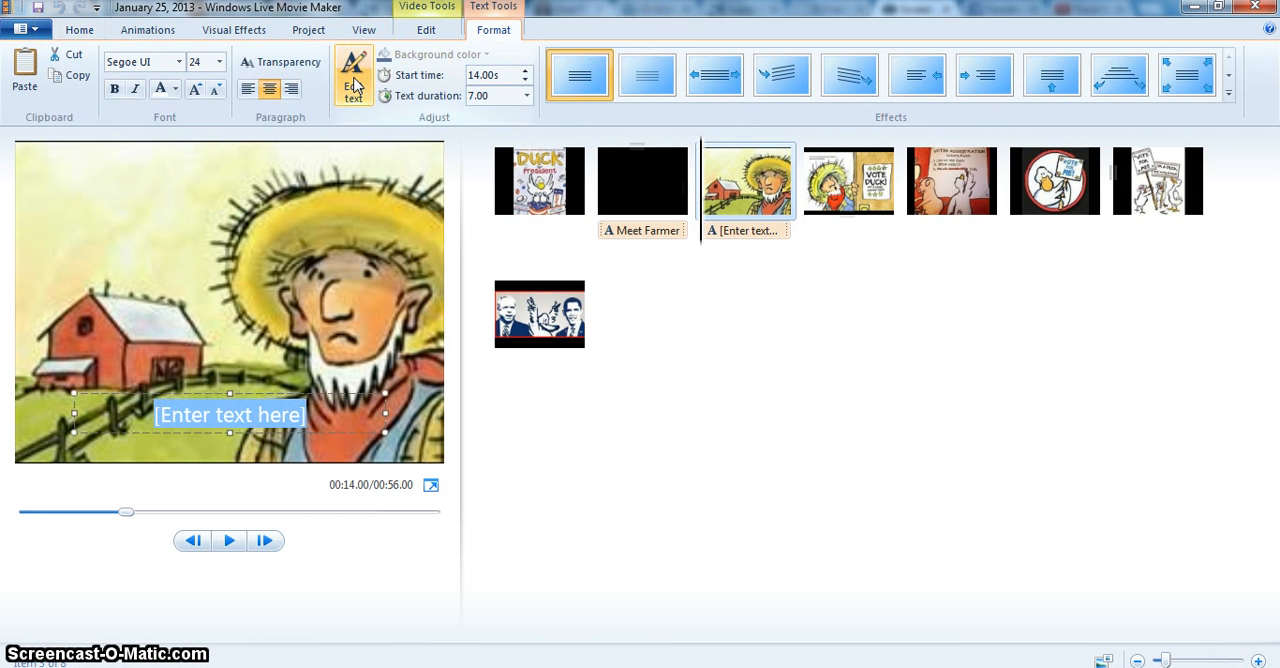
pyautogui.click(355, 85)
pyautogui.click(232, 416)
pyautogui.write('Farmer Brown H')
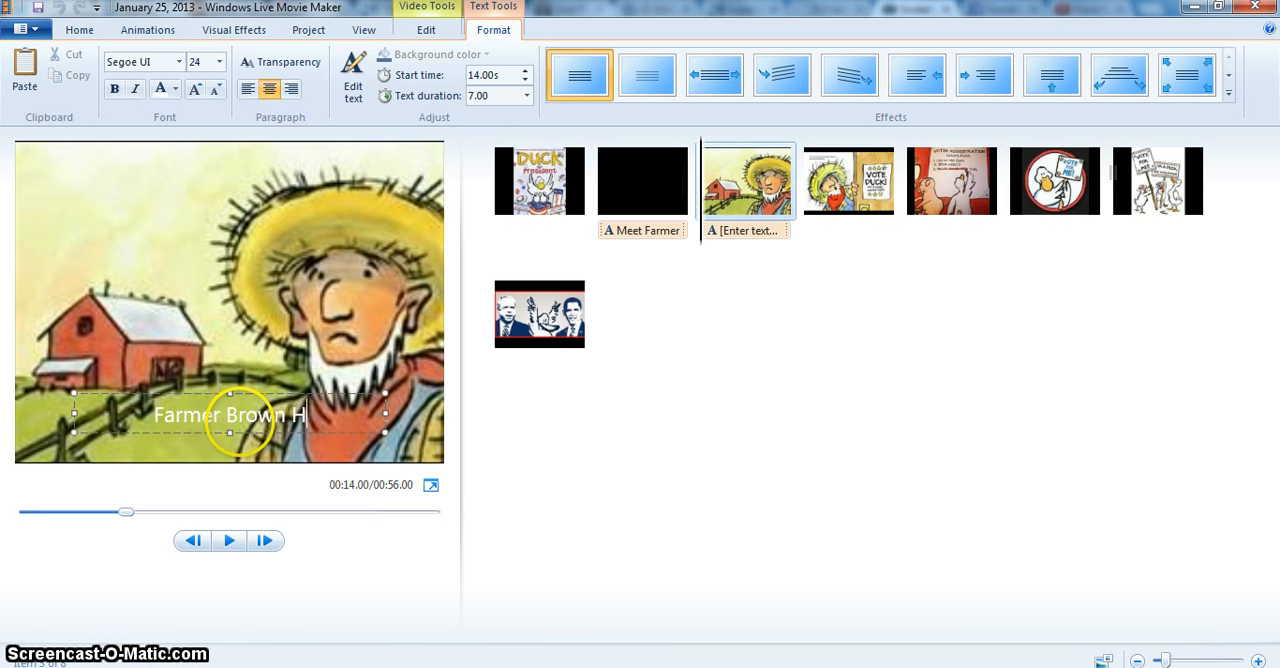
pyautogui.write('as a problem')
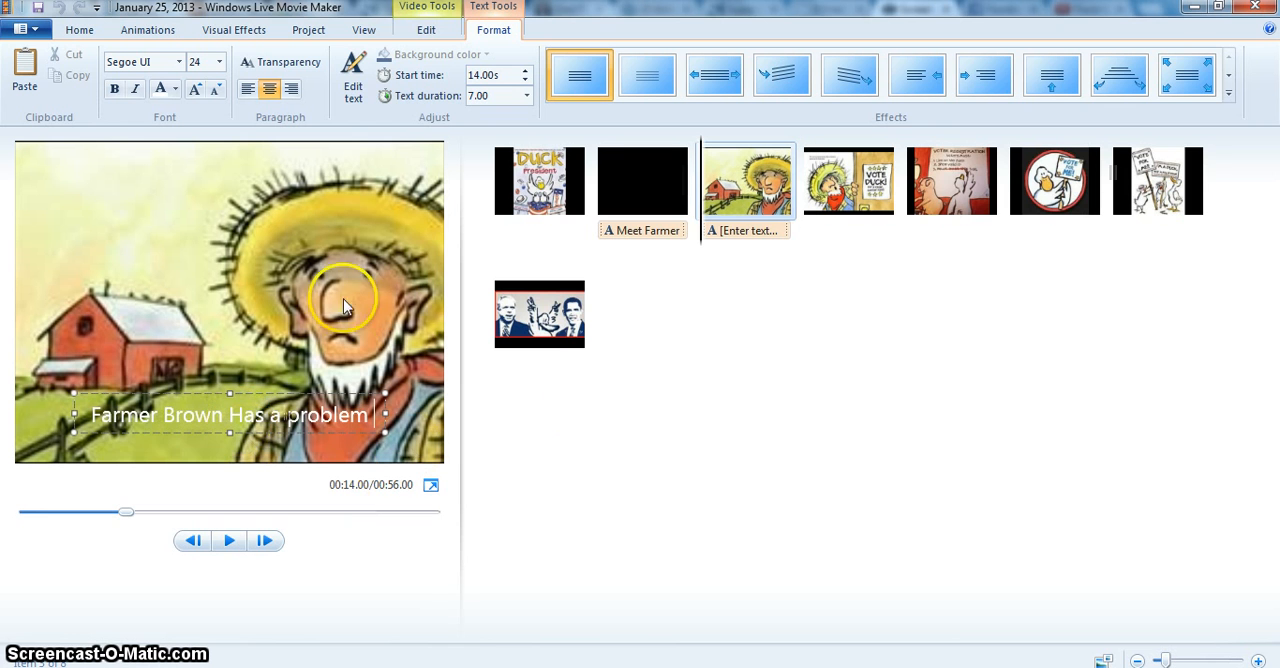
pyautogui.click(880, 343)
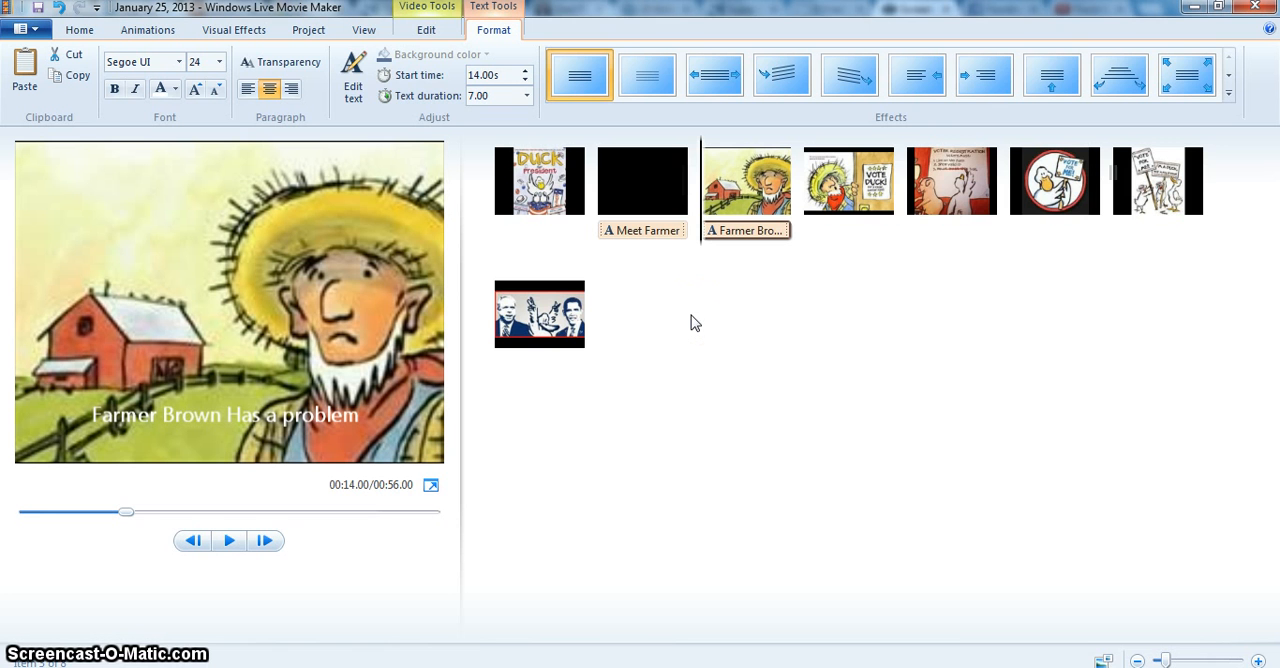
pyautogui.click(665, 282)
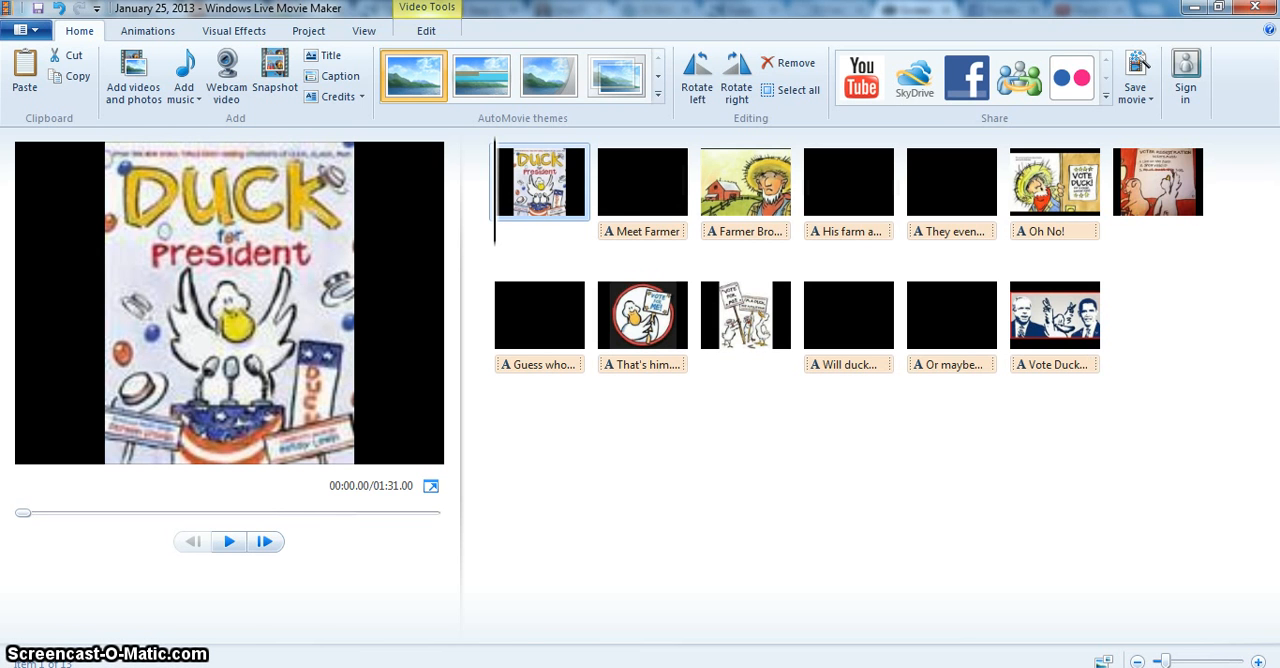
# Change the font of the "Meet Farmer Brown" title text to Roman.
pyautogui.click(646, 244)
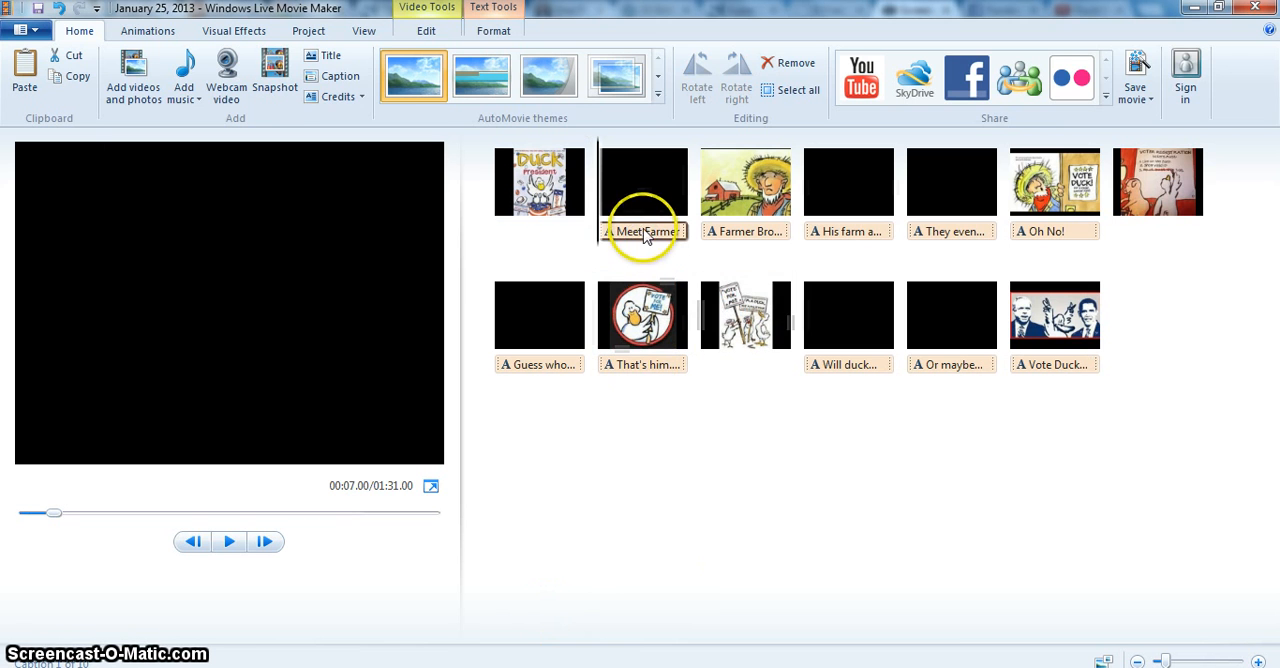
pyautogui.doubleClick(643, 229)
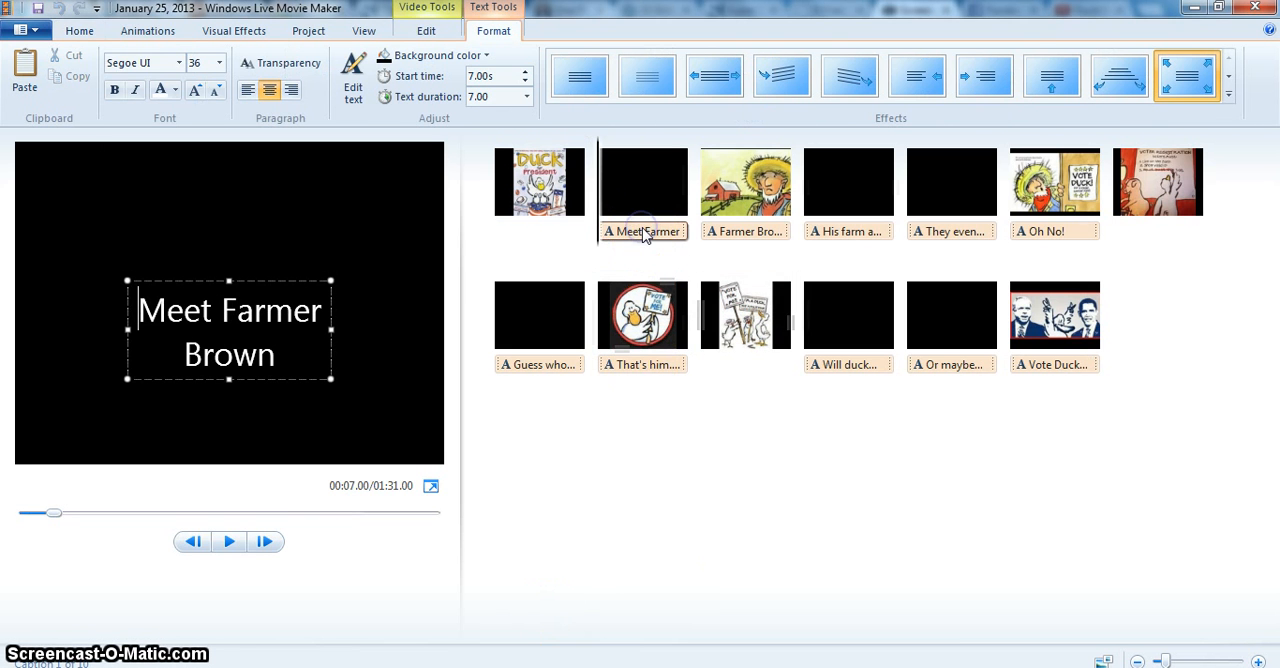
pyautogui.click(179, 63)
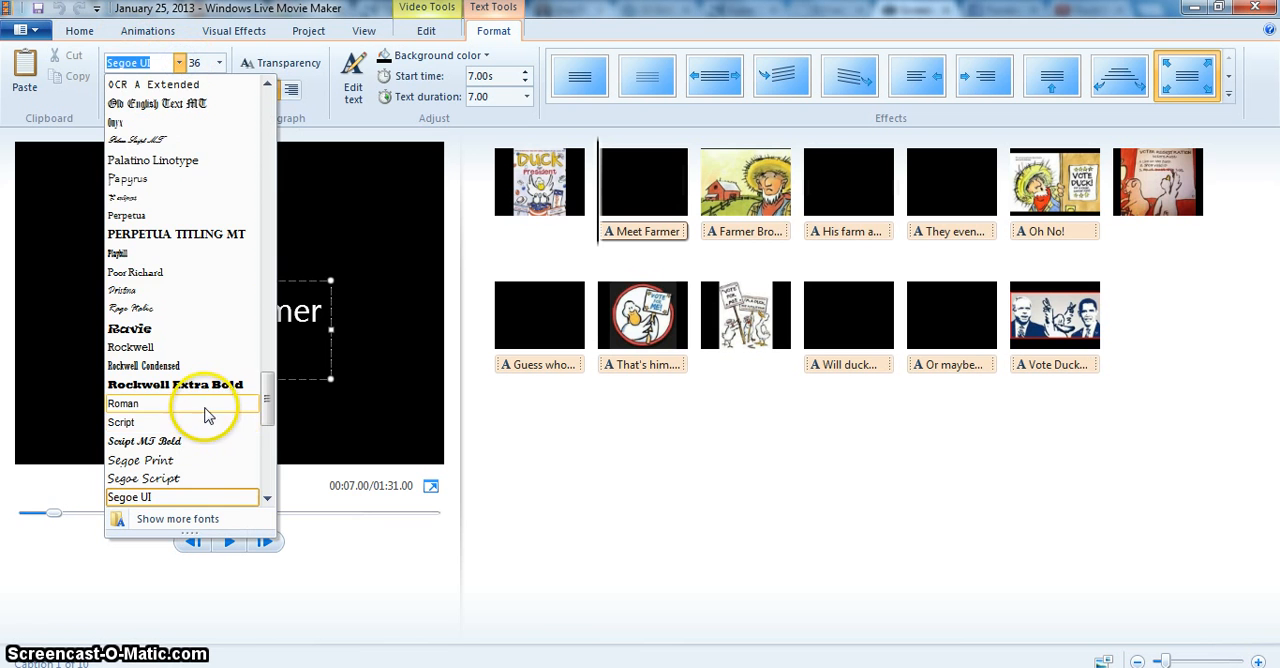
pyautogui.click(205, 404)
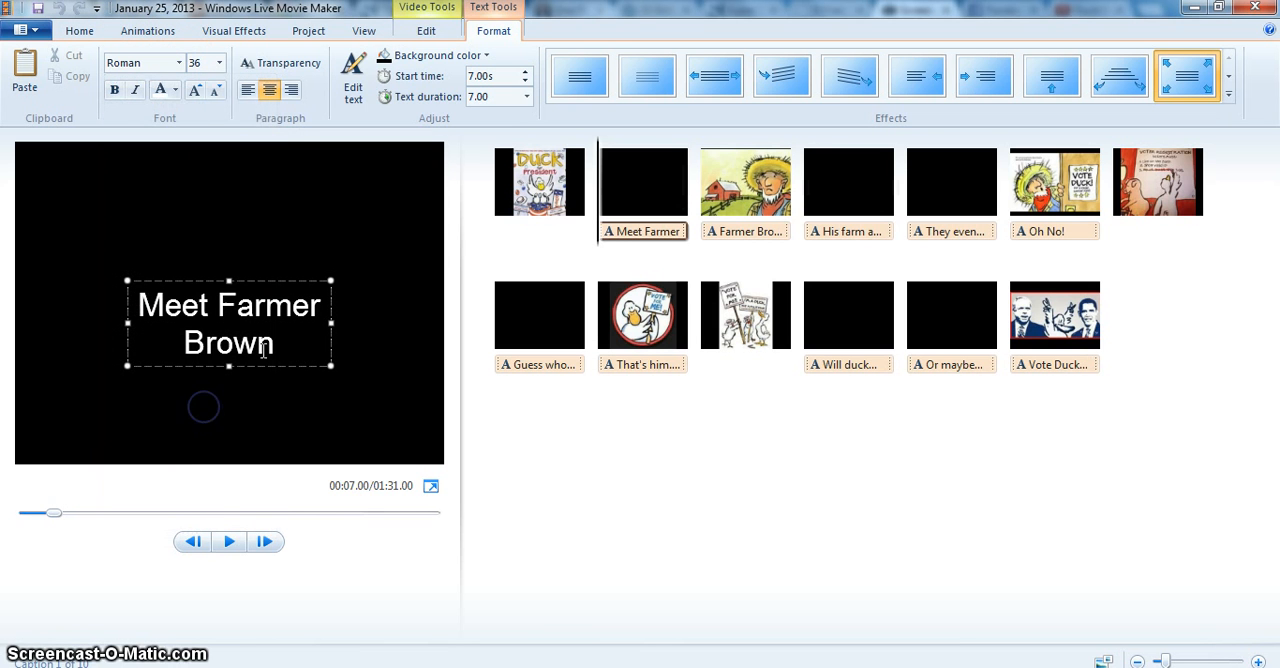
# Try size 16 and settle on 36 for the "Meet Farmer Brown" text, moving its text box slightly higher on the slide.
pyautogui.click(219, 62)
pyautogui.click(196, 179)
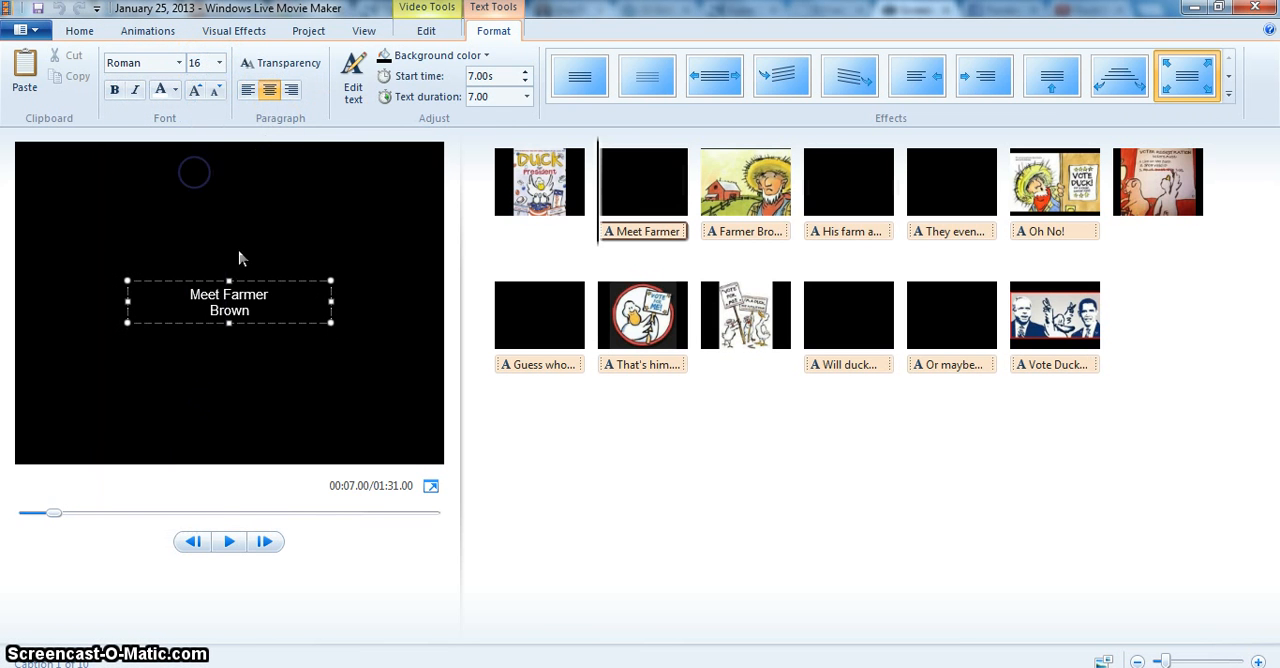
pyautogui.moveTo(251, 286); pyautogui.dragTo(232, 251)
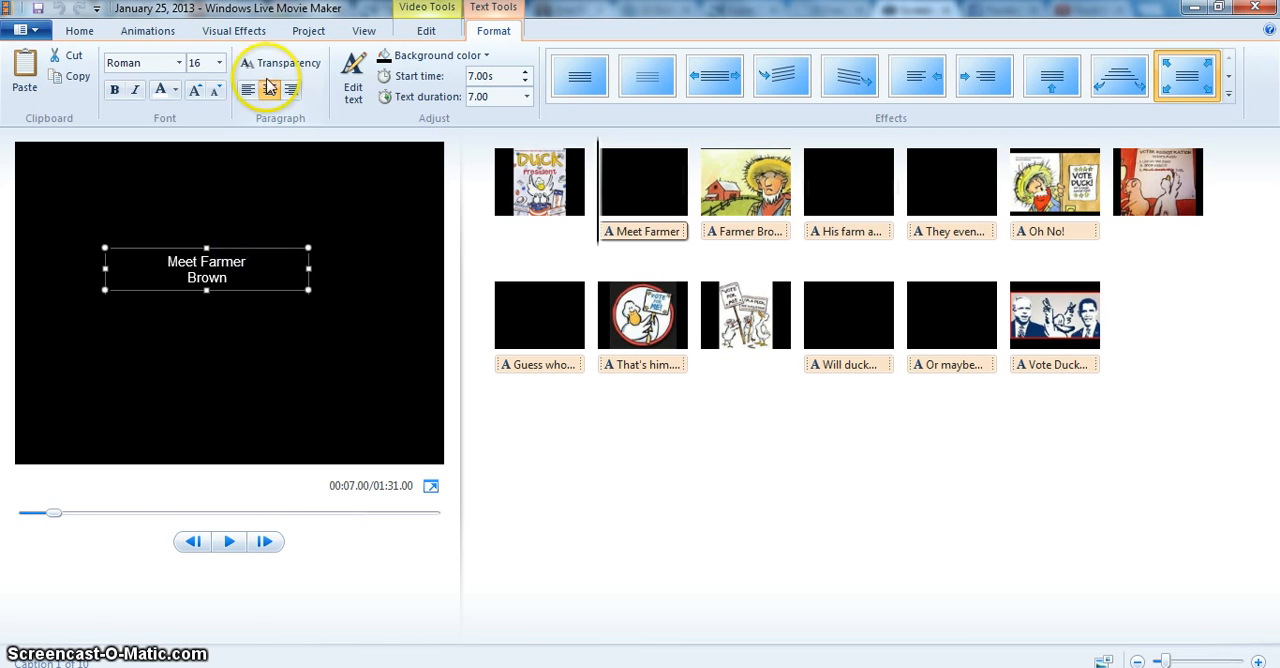
pyautogui.click(219, 62)
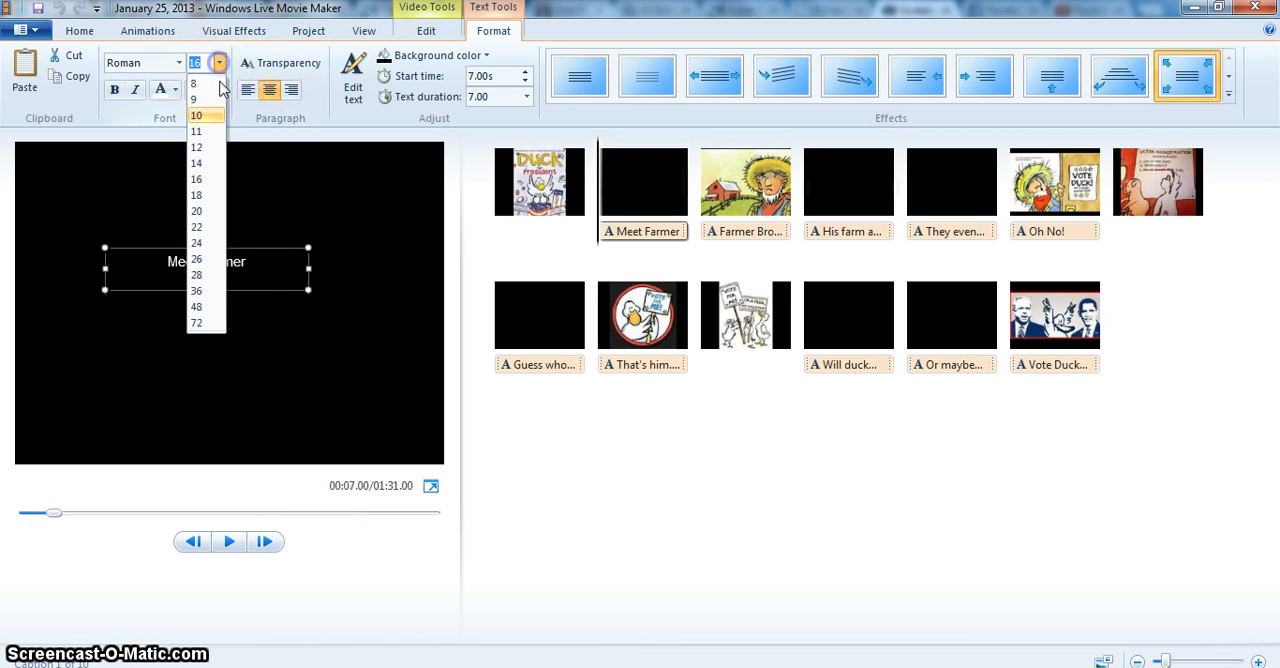
pyautogui.click(210, 290)
pyautogui.moveTo(274, 249)
pyautogui.mouseDown()
pyautogui.moveTo(263, 249)
pyautogui.moveTo(276, 244)
pyautogui.mouseUp()
# Color the "Meet Farmer Brown" text orange and add a transition at the start of its slide.
pyautogui.click(174, 89)
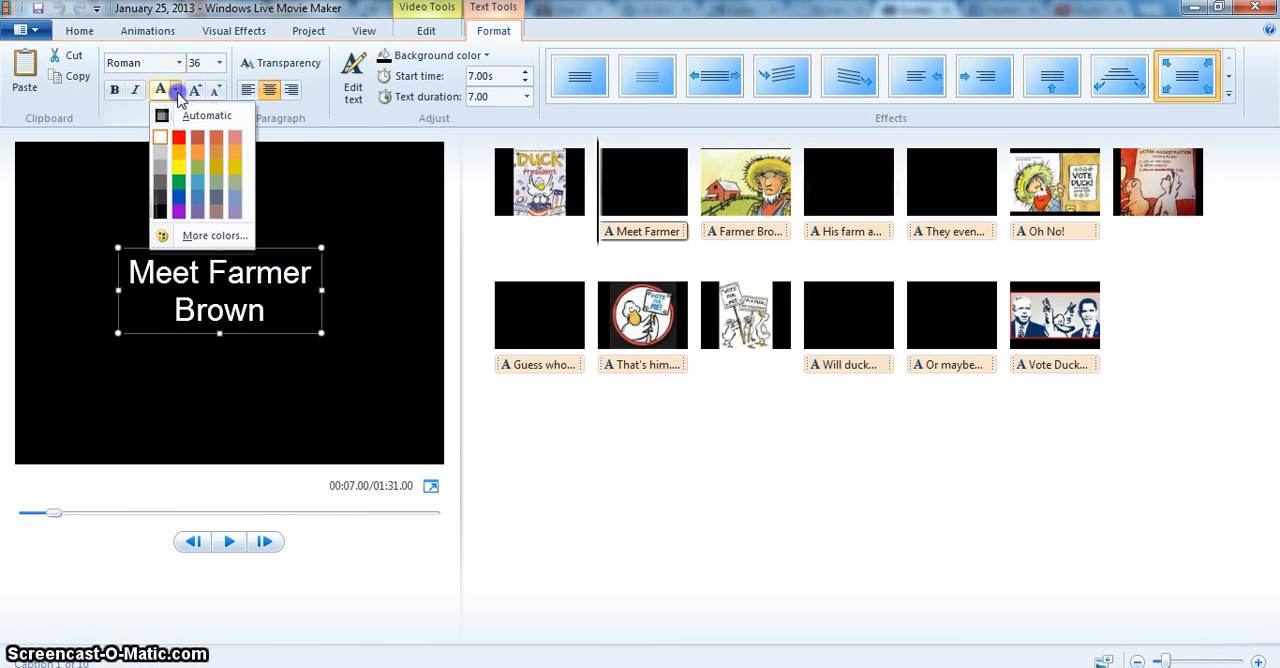
pyautogui.click(180, 158)
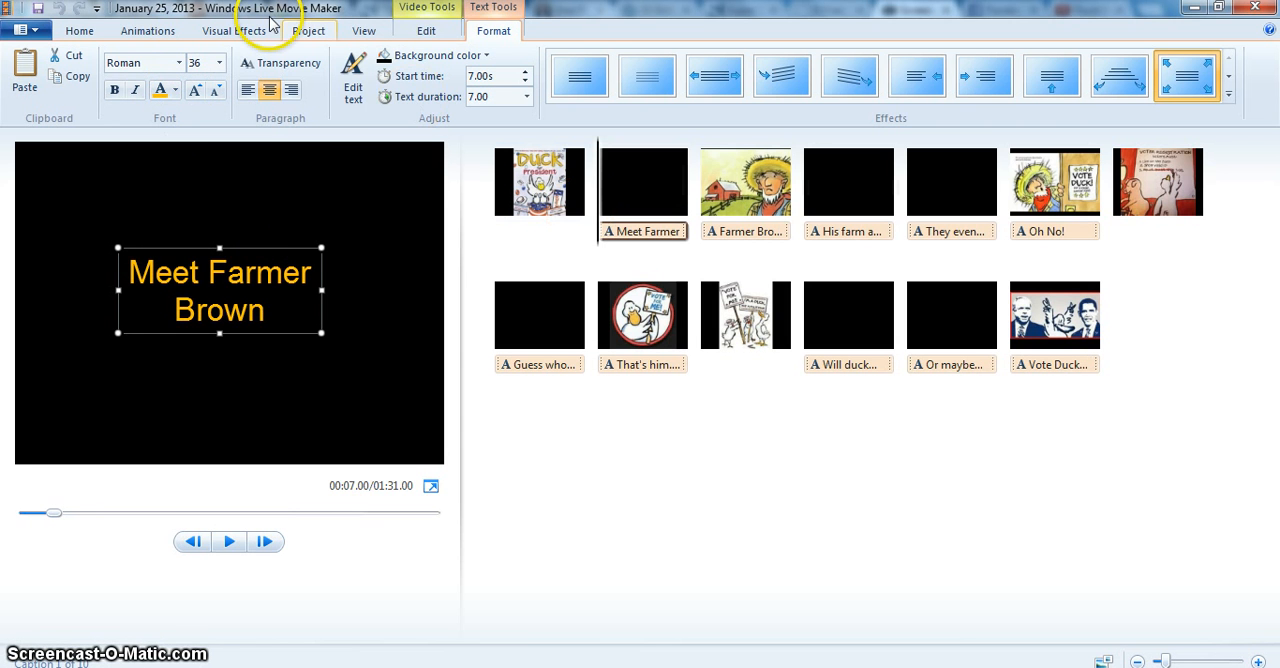
pyautogui.click(148, 31)
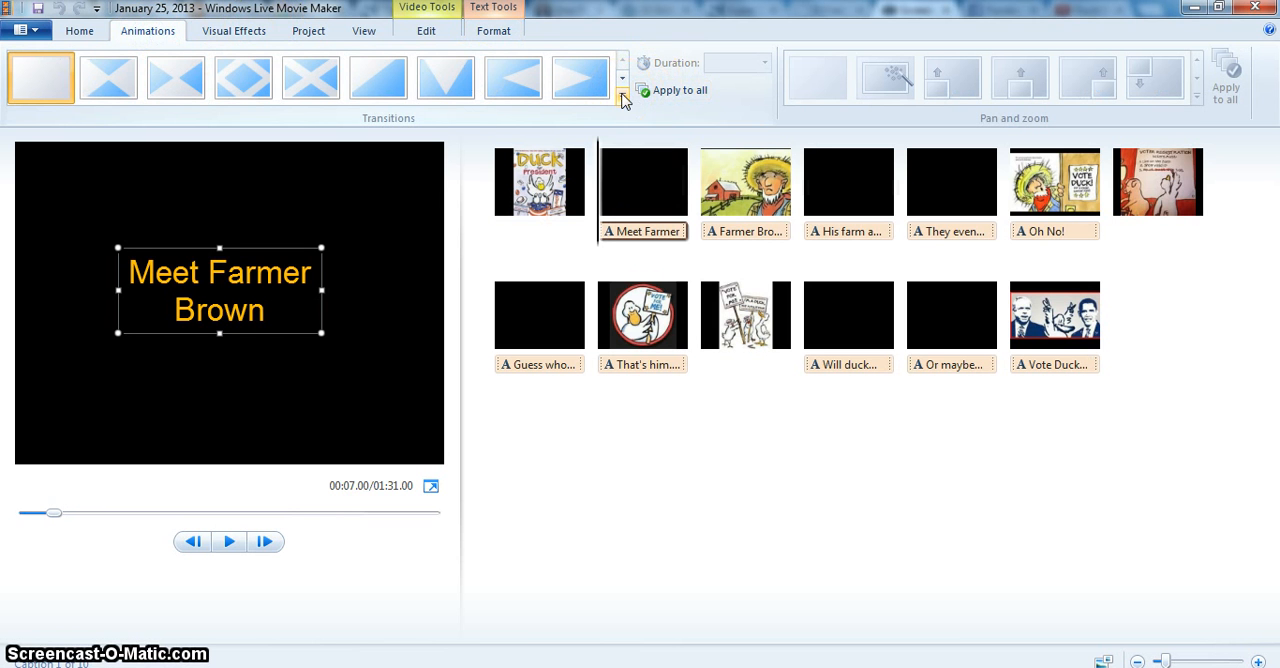
pyautogui.click(107, 103)
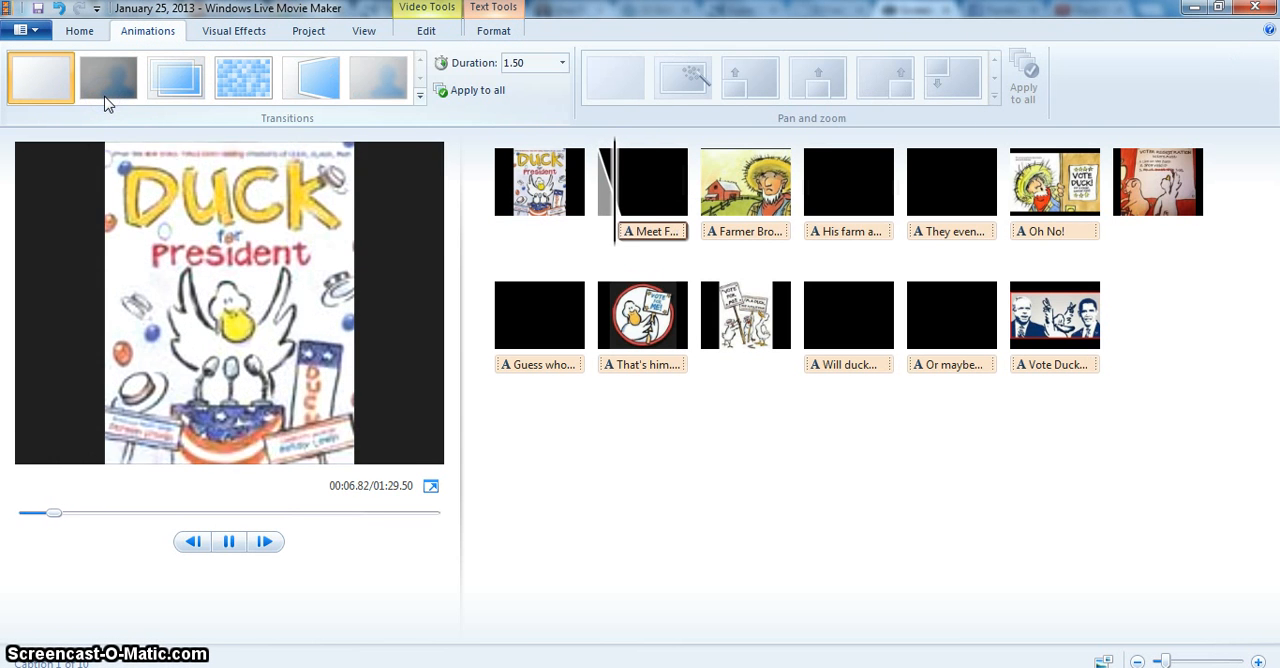
# Apply the Motions and Fades effect with the tilted image to the farmer and red barn picture.
pyautogui.click(230, 38)
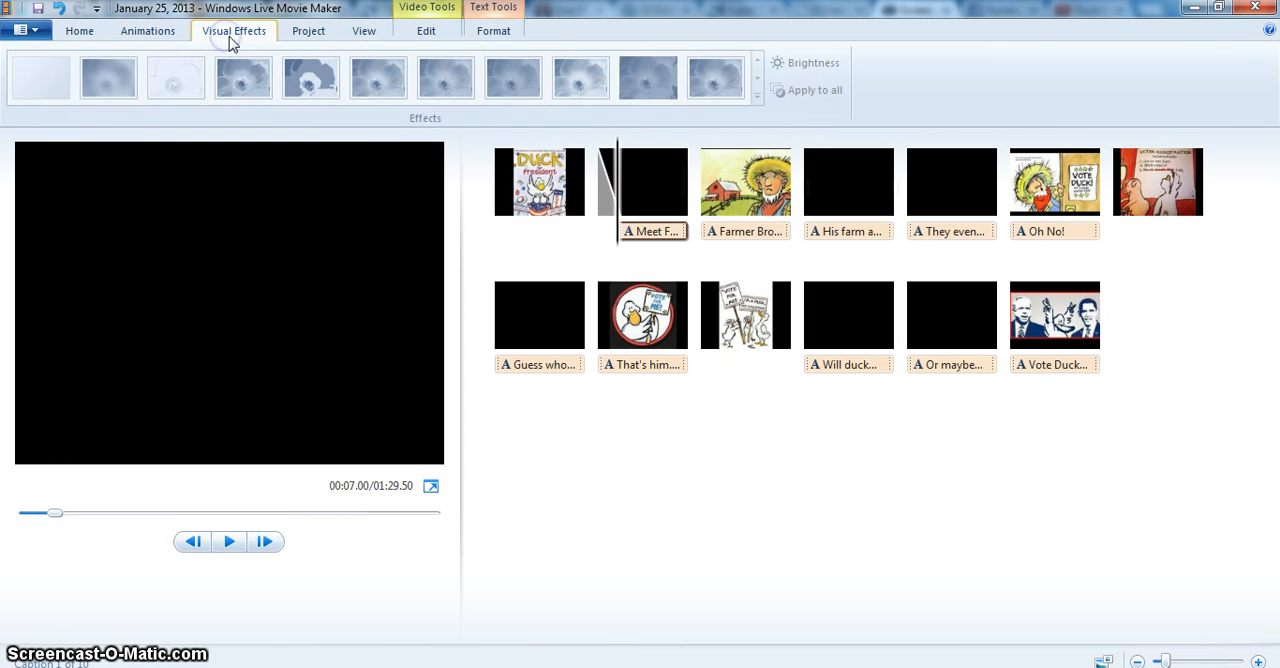
pyautogui.click(801, 62)
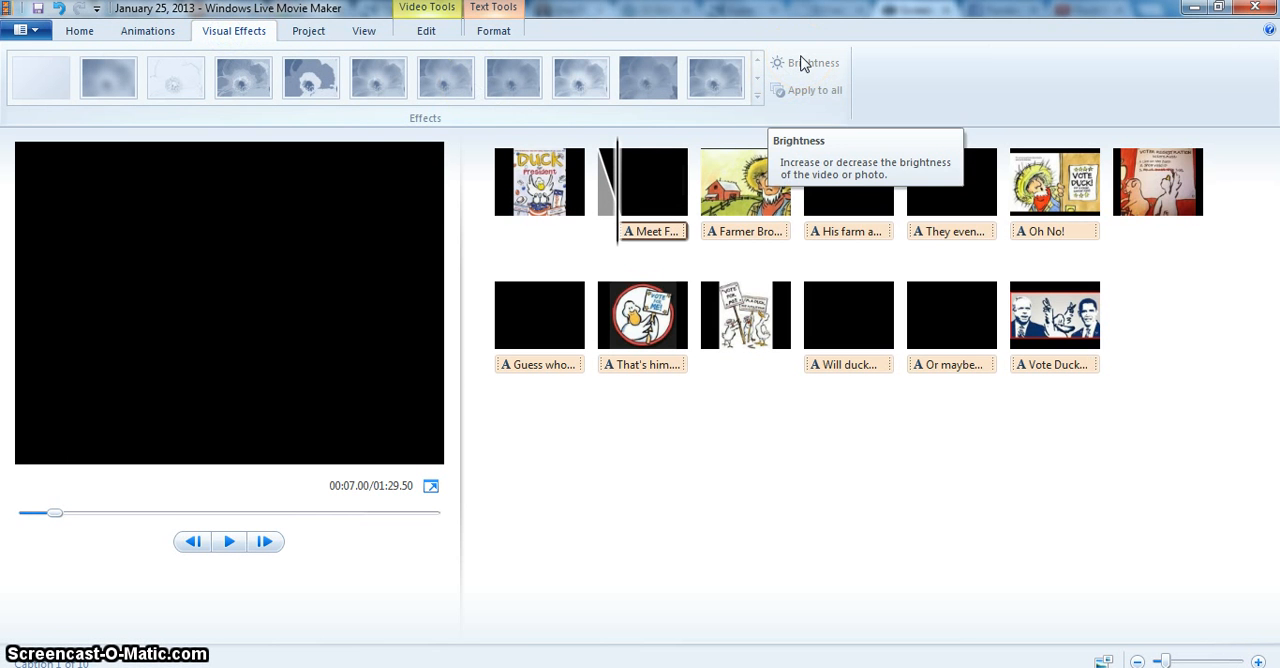
pyautogui.click(730, 218)
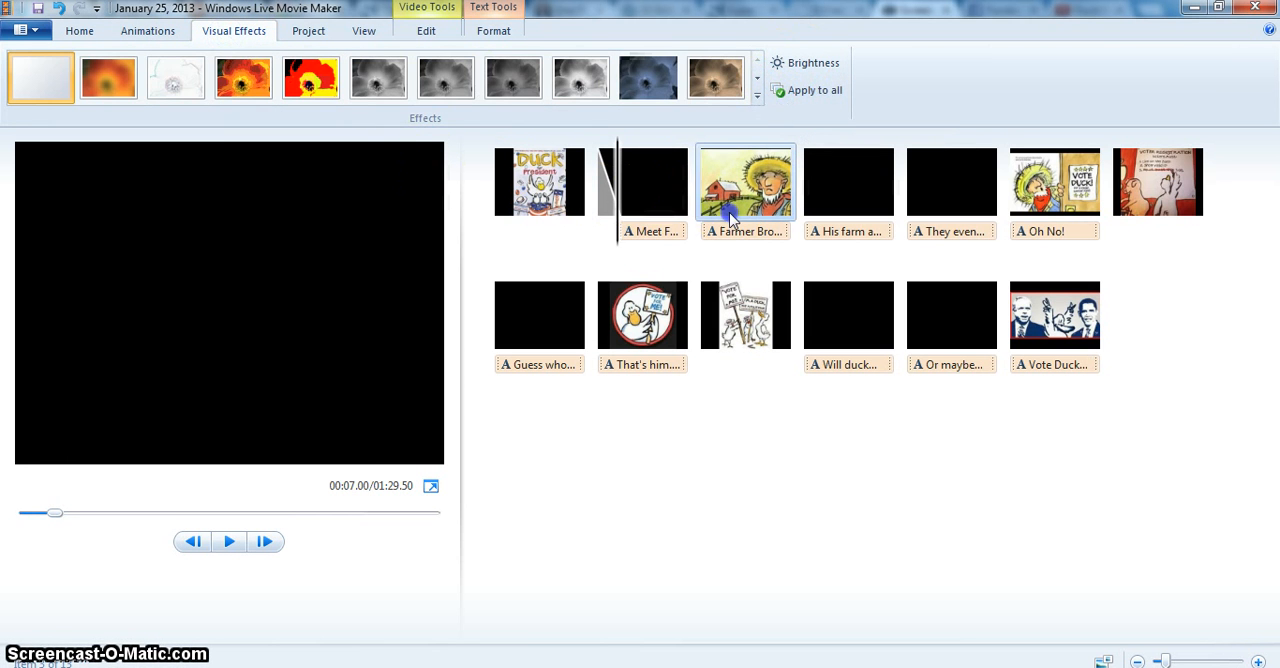
pyautogui.click(759, 96)
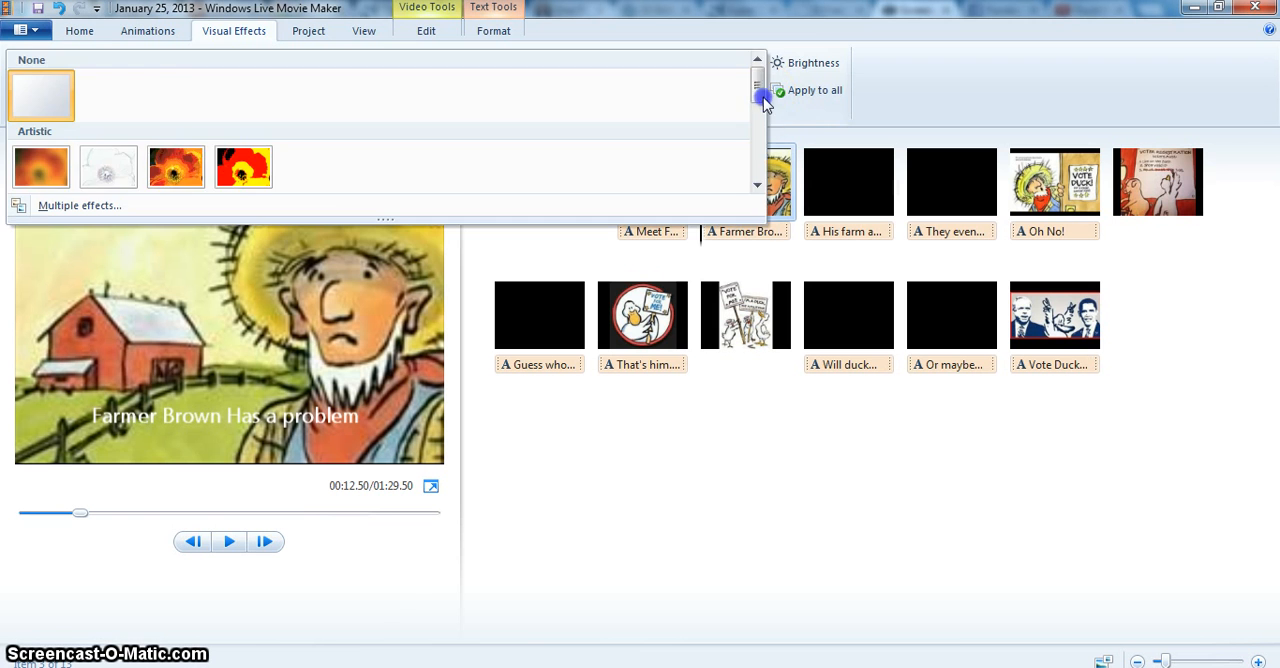
pyautogui.moveTo(759, 100); pyautogui.dragTo(772, 190)
pyautogui.click(772, 190)
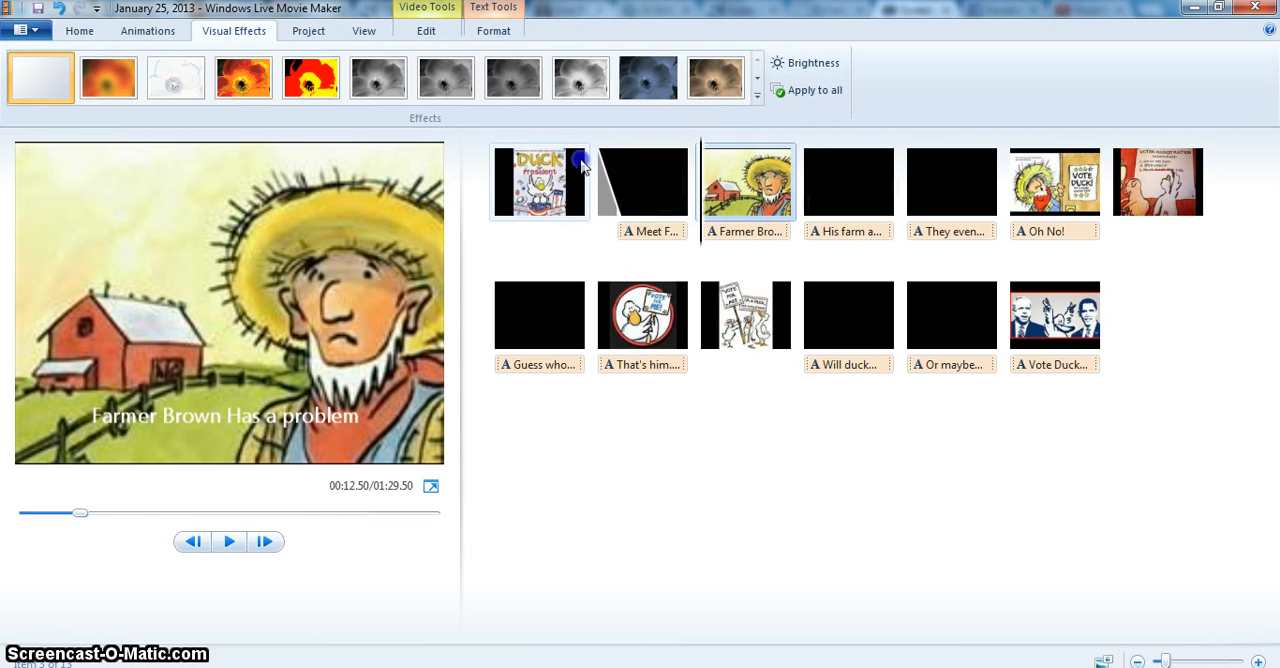
pyautogui.click(758, 95)
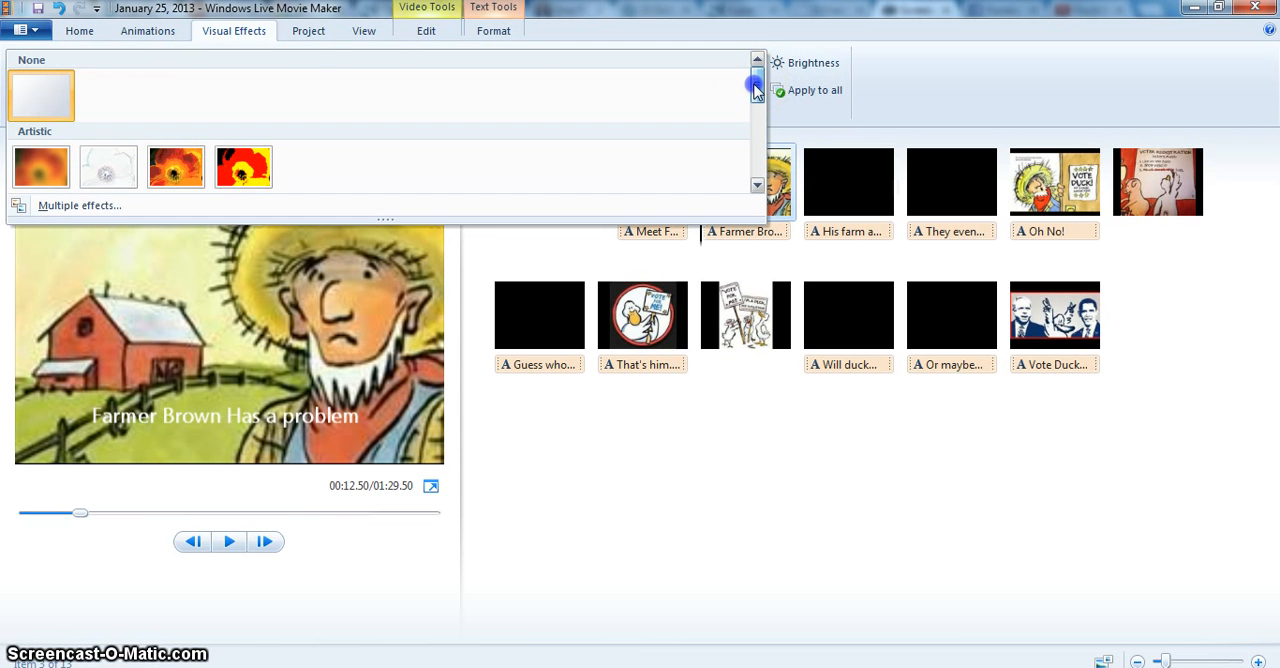
pyautogui.moveTo(757, 83); pyautogui.dragTo(760, 175)
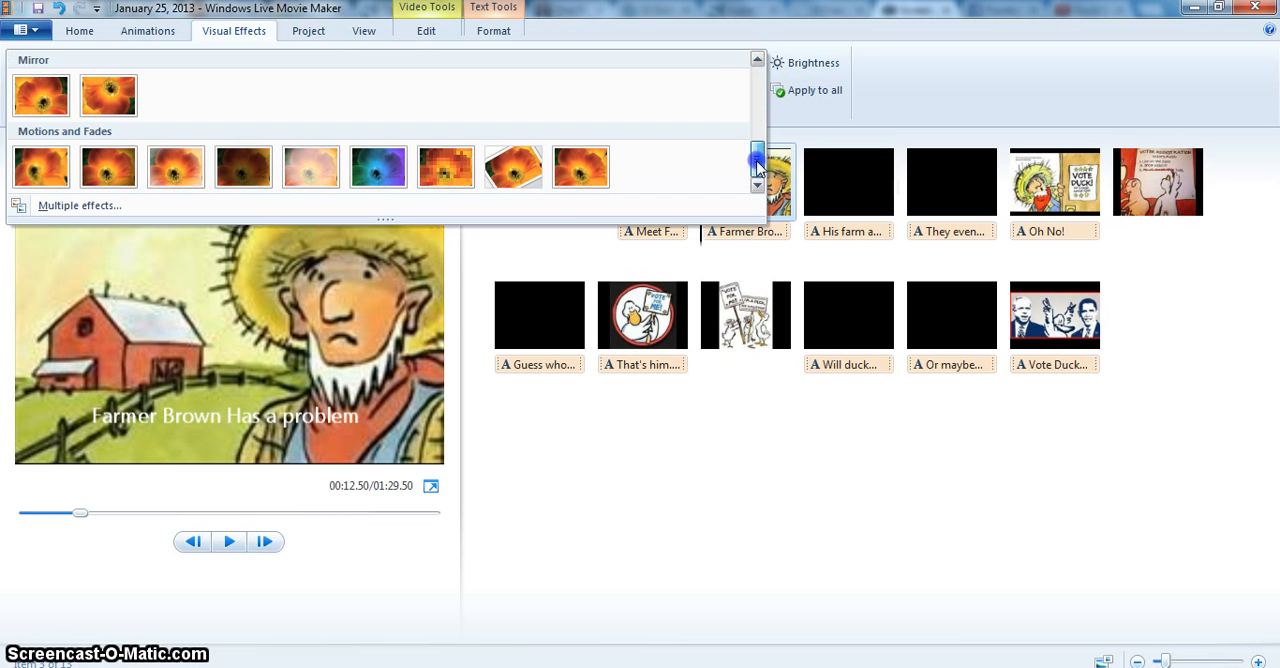
pyautogui.click(510, 176)
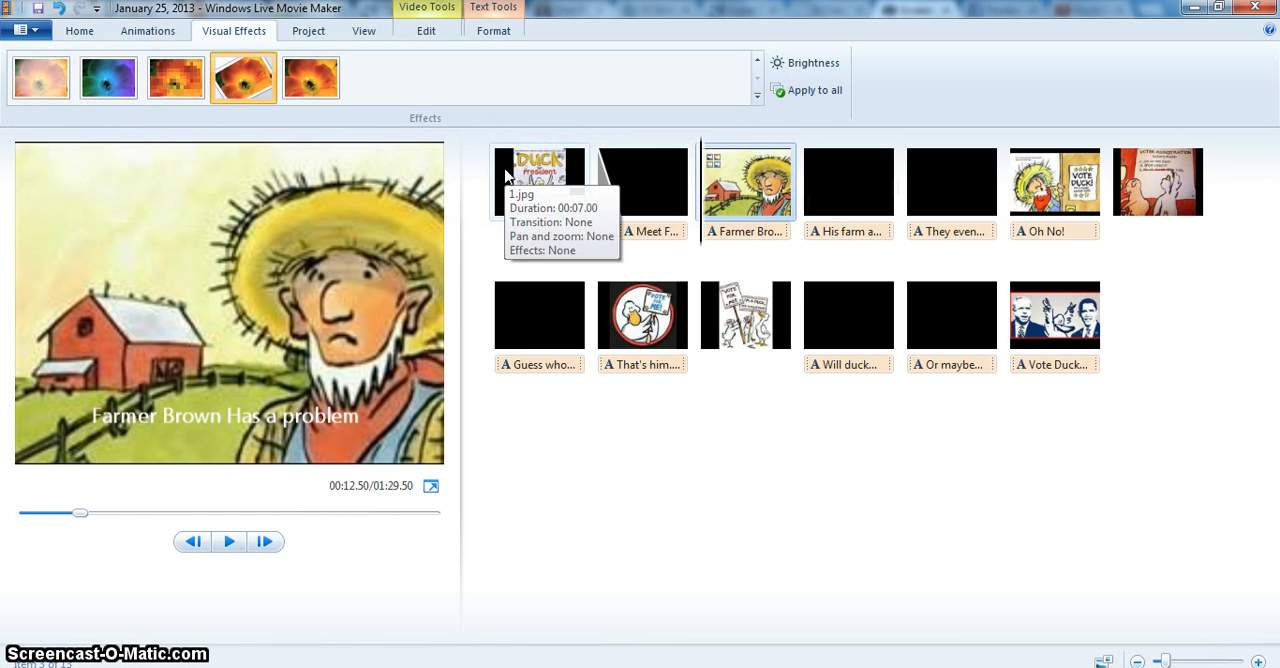
# Preview the movie from the "Meet Farmer Brown" title slide onward.
pyautogui.click(660, 180)
pyautogui.click(229, 541)
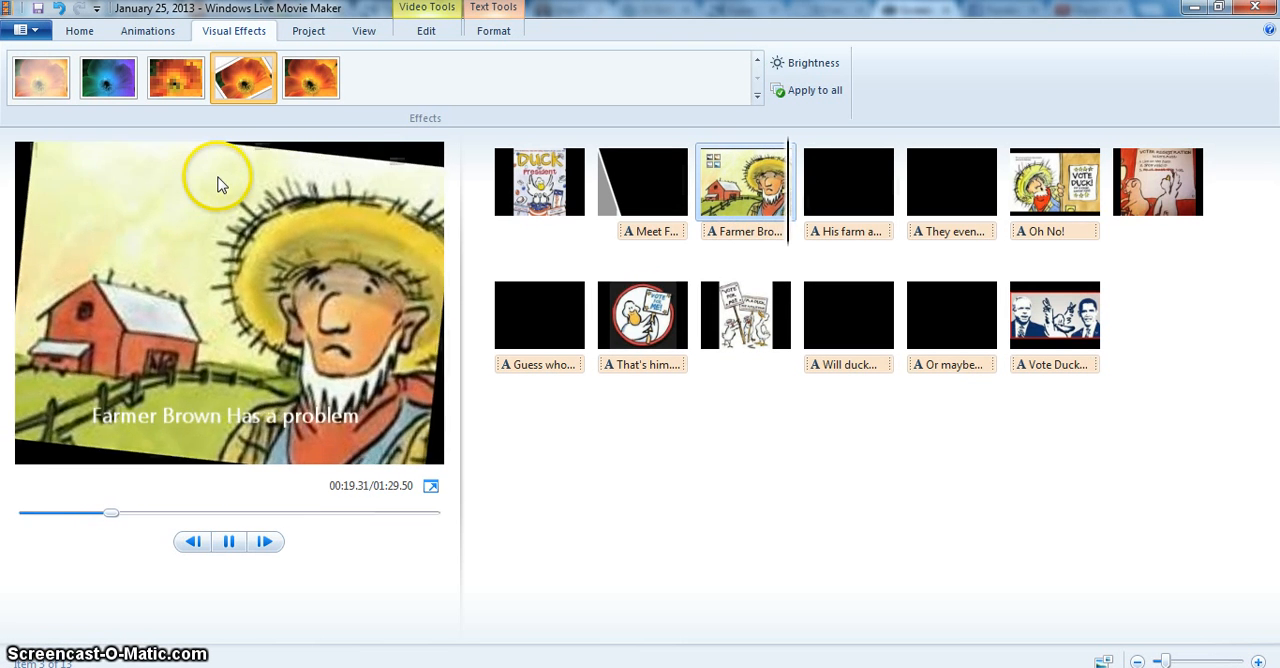
# Add the instrumental "Sweet Home Alabama - Spirit of Rock" track as music from the movie's beginning and preview it.
pyautogui.click(80, 31)
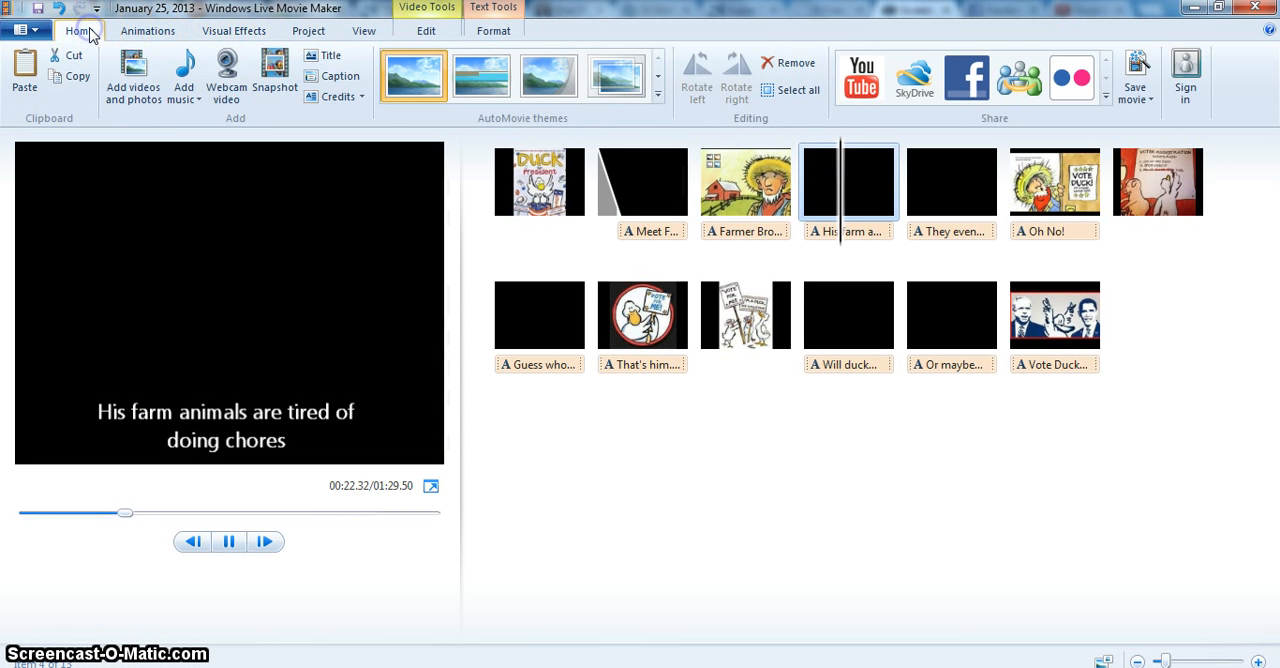
pyautogui.click(186, 94)
pyautogui.click(205, 121)
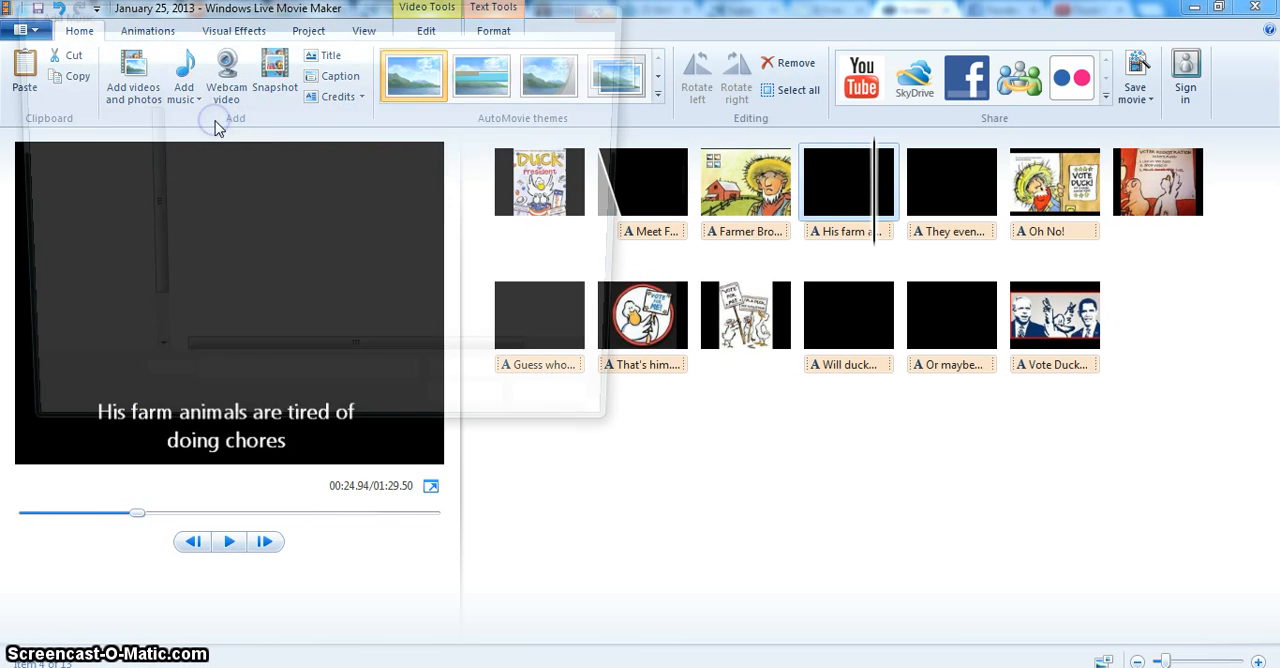
pyautogui.doubleClick(250, 238)
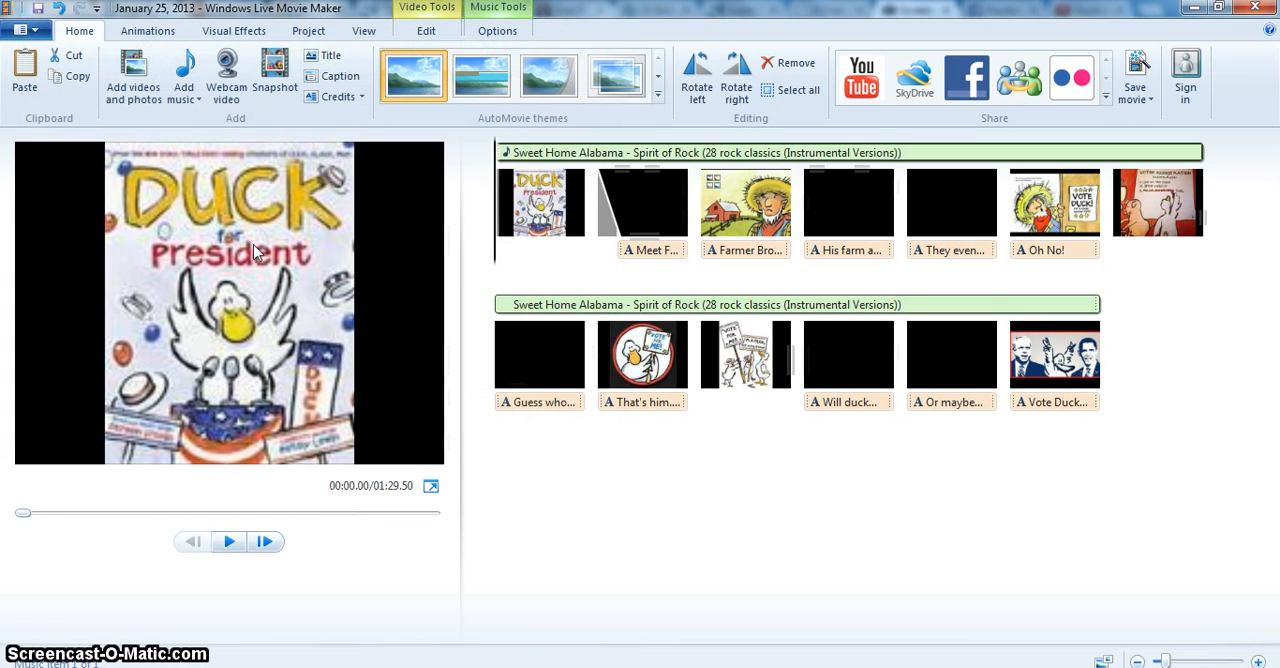
pyautogui.click(230, 542)
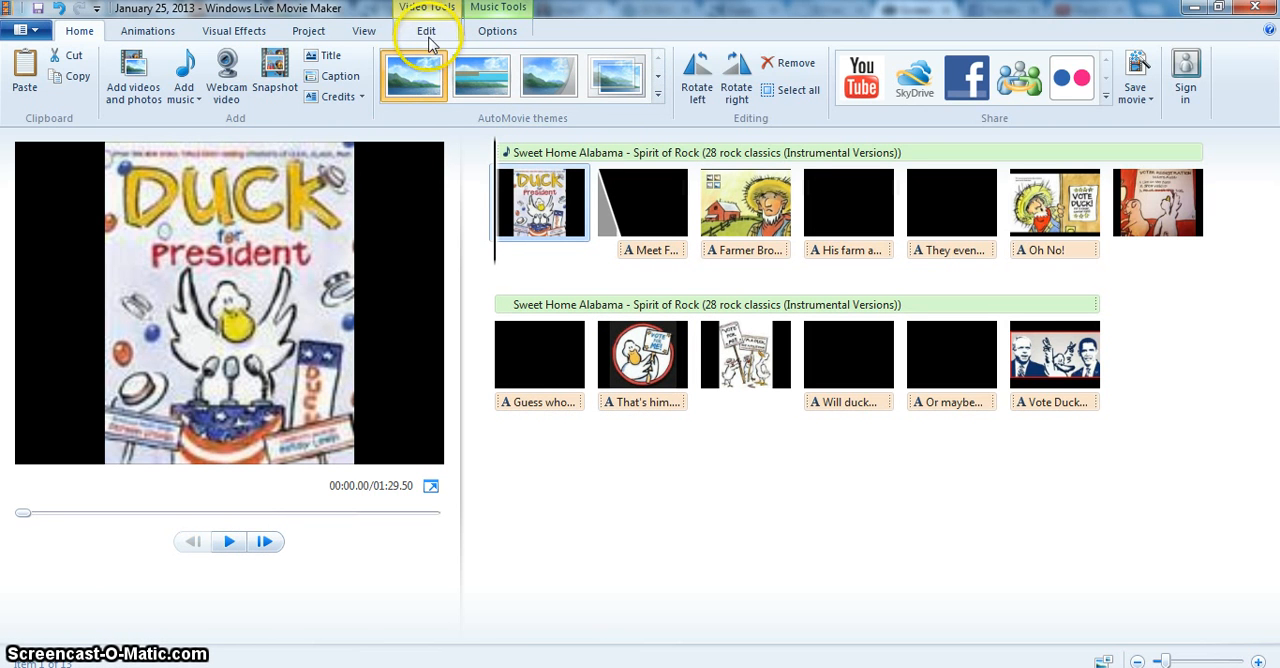
# Set the duration of the Duck for President cover picture to 4.00 seconds.
pyautogui.click(427, 33)
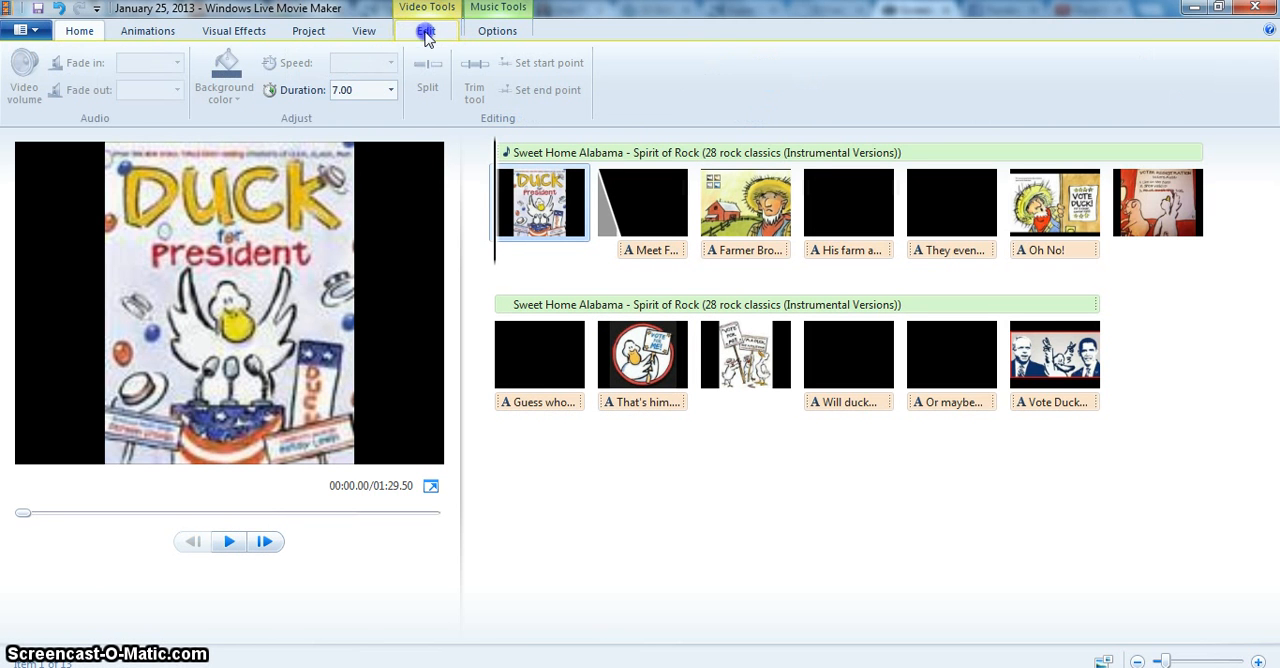
pyautogui.click(392, 90)
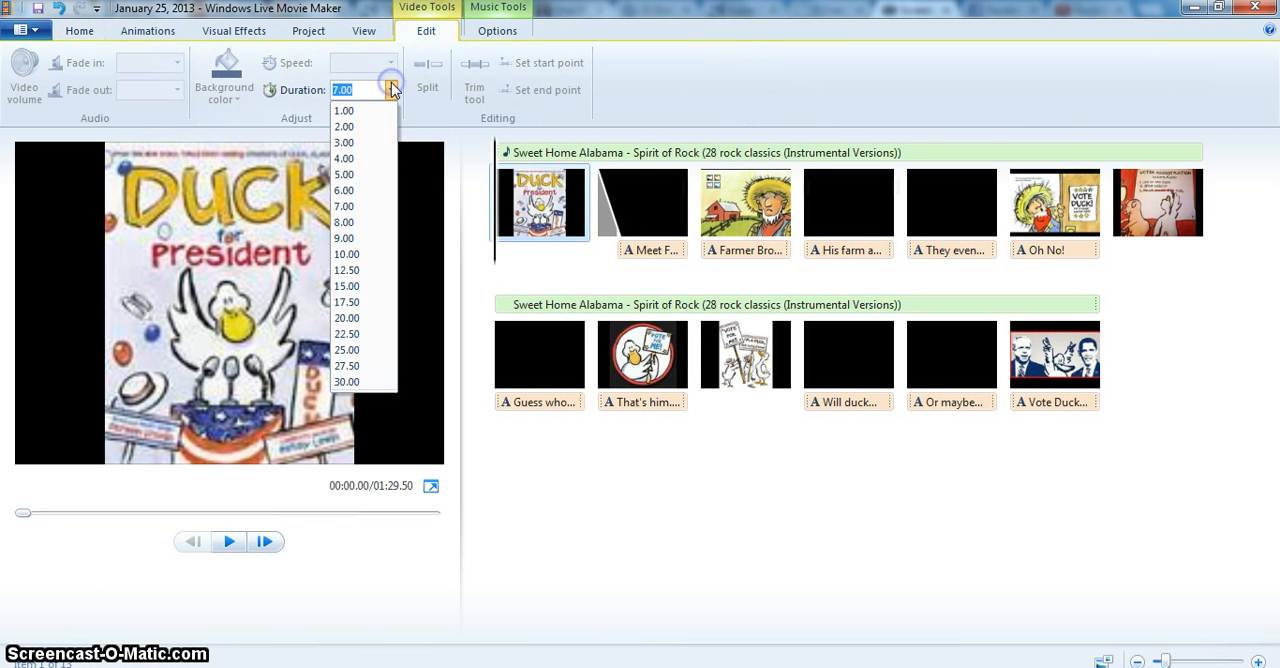
pyautogui.click(361, 160)
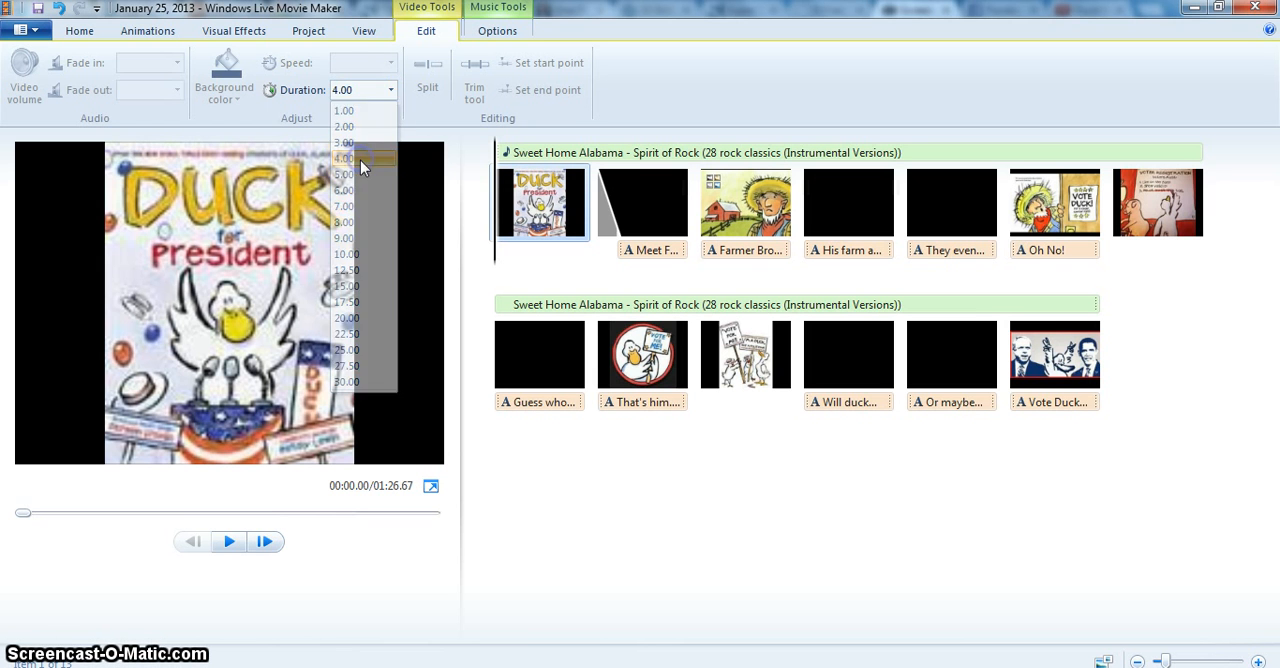
# Set the "Meet Farmer Brown" slide's duration to 9.00 seconds and shift its text to the start of the slide.
pyautogui.click(651, 209)
pyautogui.click(385, 88)
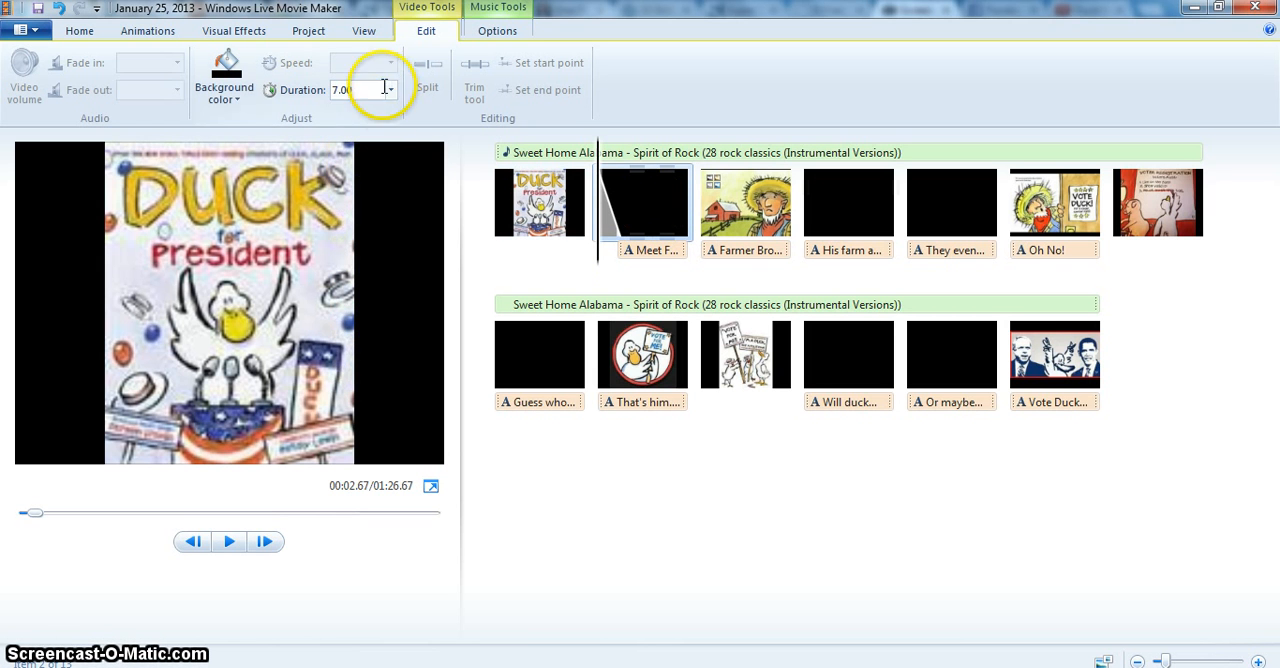
pyautogui.click(390, 90)
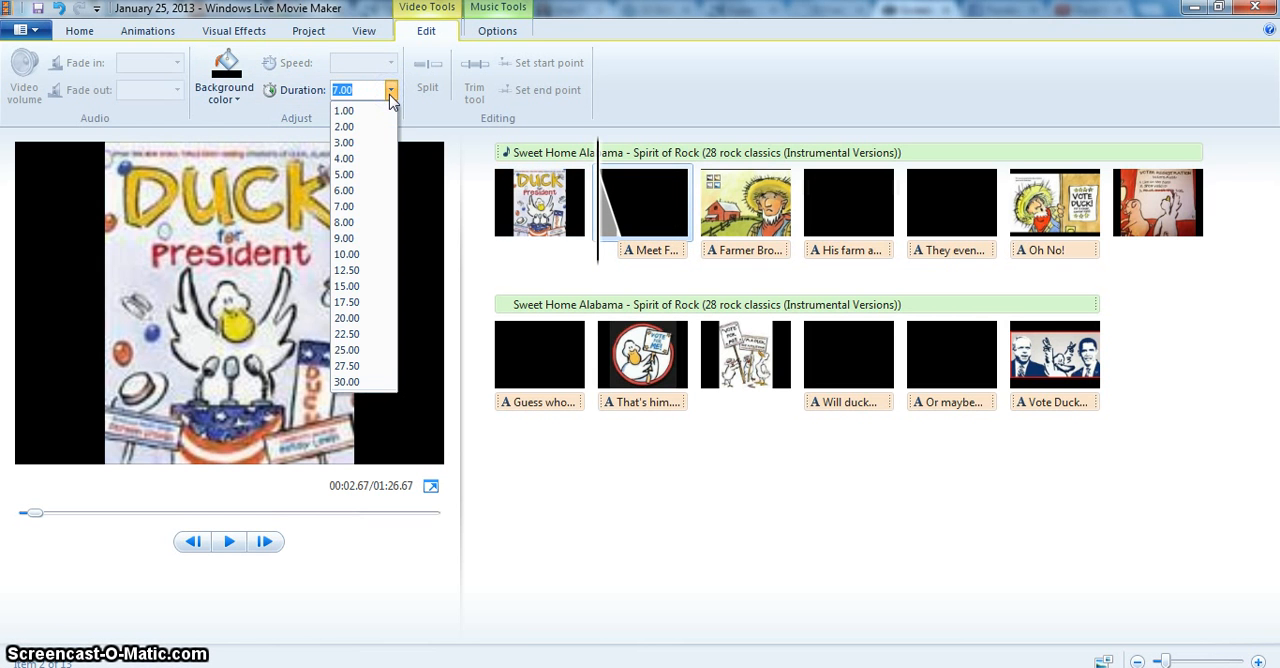
pyautogui.click(366, 238)
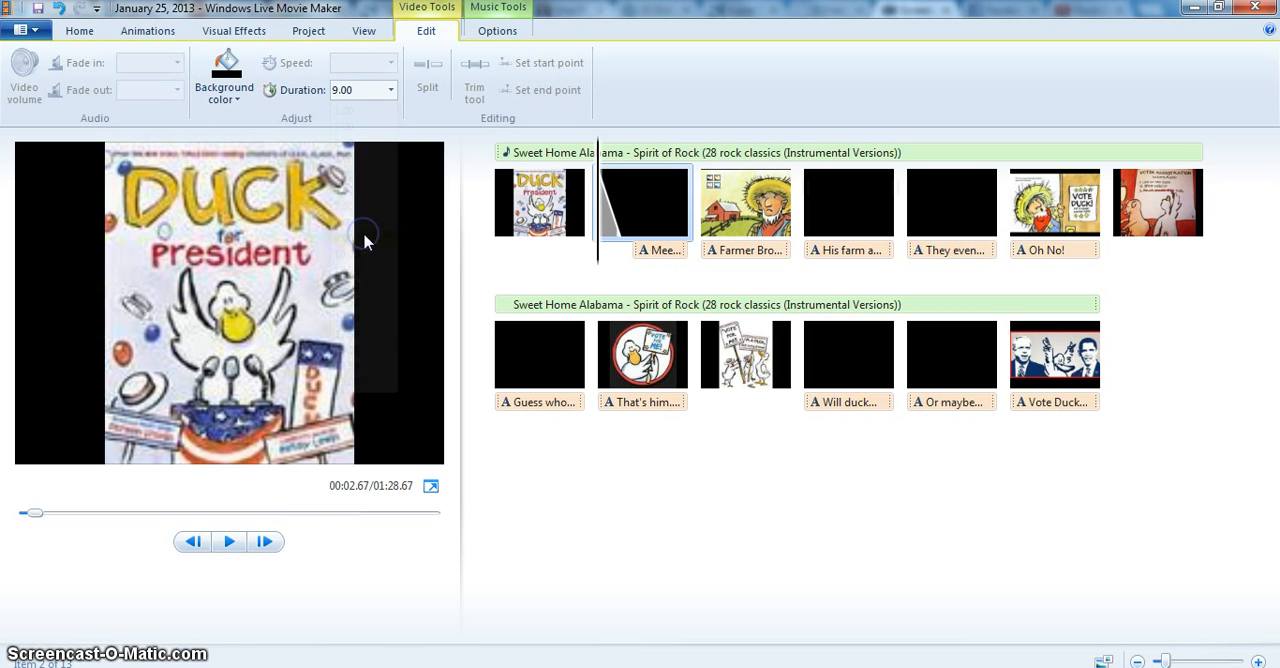
pyautogui.click(652, 248)
pyautogui.moveTo(660, 255); pyautogui.dragTo(607, 262)
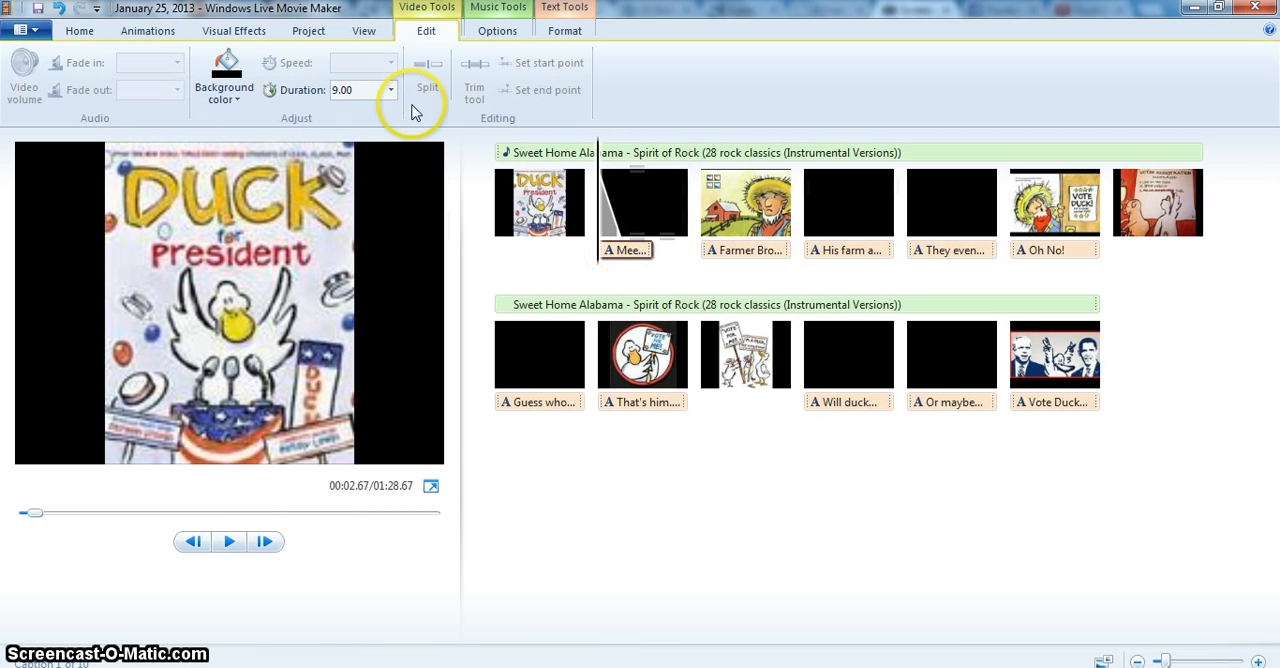
# Save the movie with the computer setting as a Windows Media Video file in the Documents library.
pyautogui.click(28, 30)
pyautogui.click(110, 235)
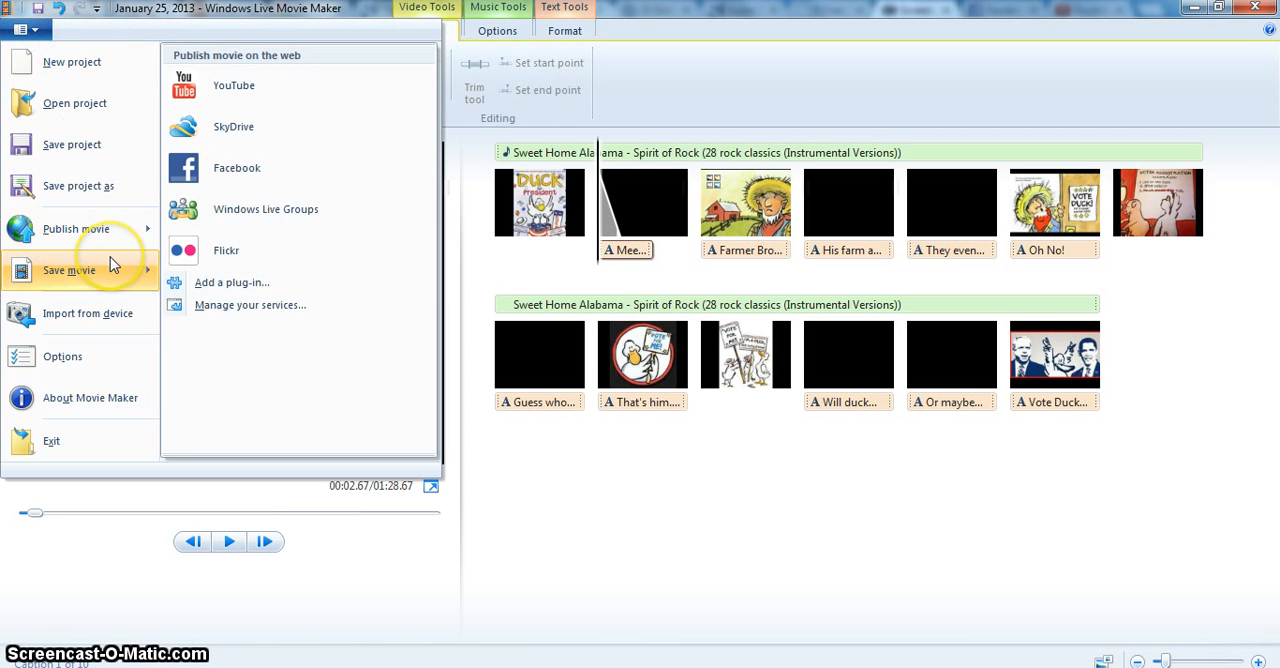
pyautogui.moveTo(110, 259)
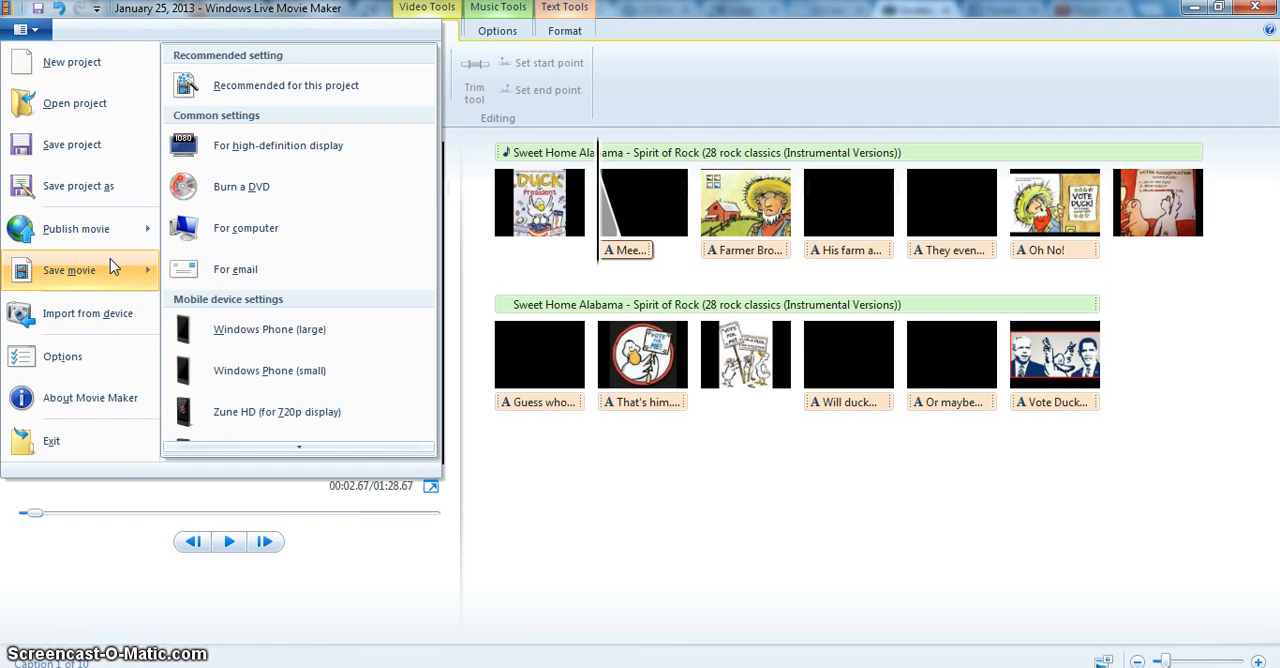
pyautogui.click(222, 250)
pyautogui.click(226, 240)
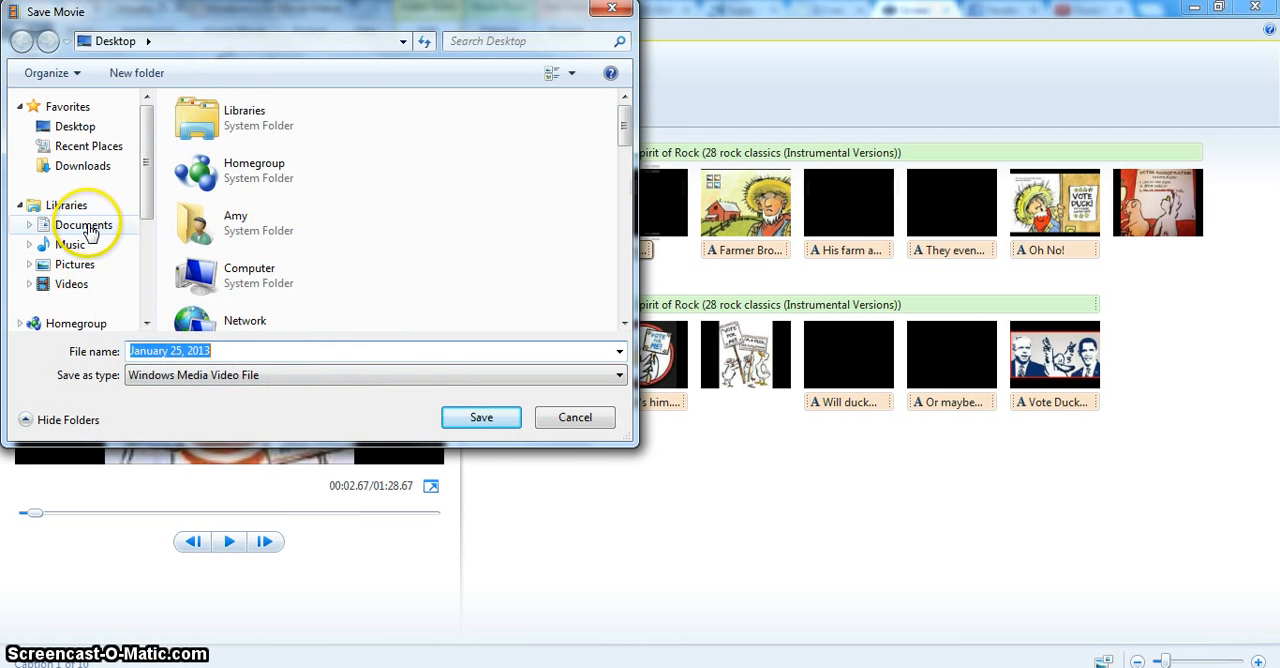
pyautogui.click(86, 226)
pyautogui.click(480, 417)
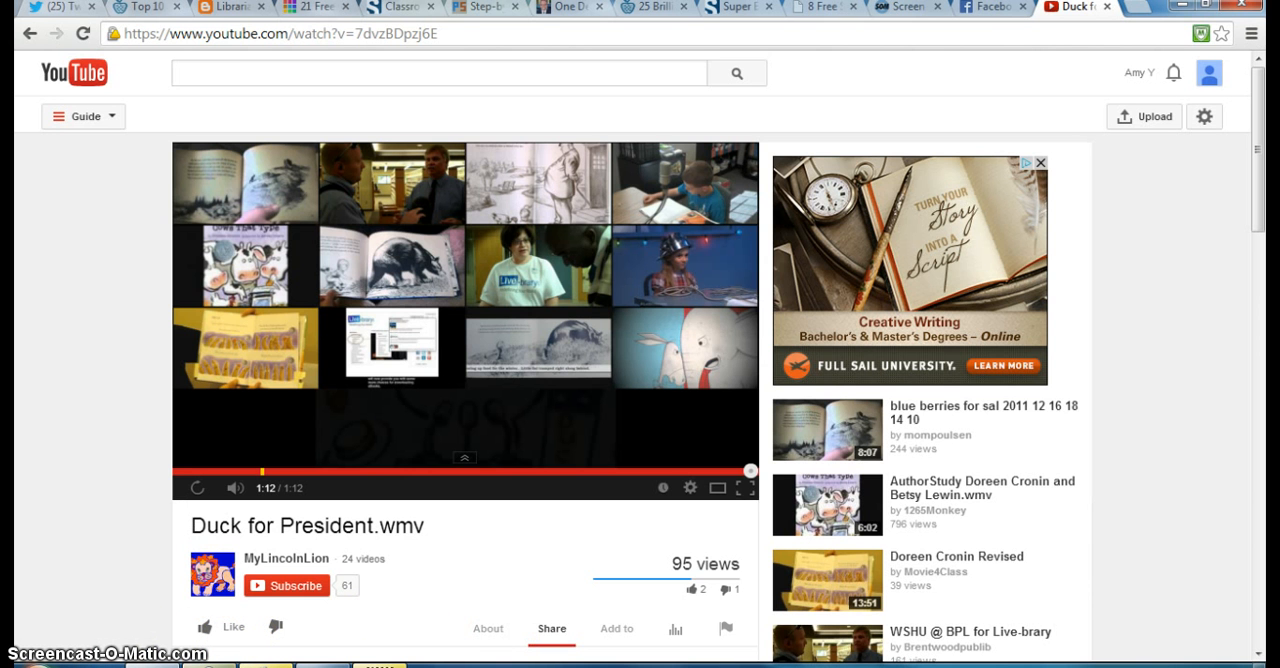
# Replay the finished Duck for President.wmv trailer on YouTube in full screen and close the download overlay.
pyautogui.click(197, 487)
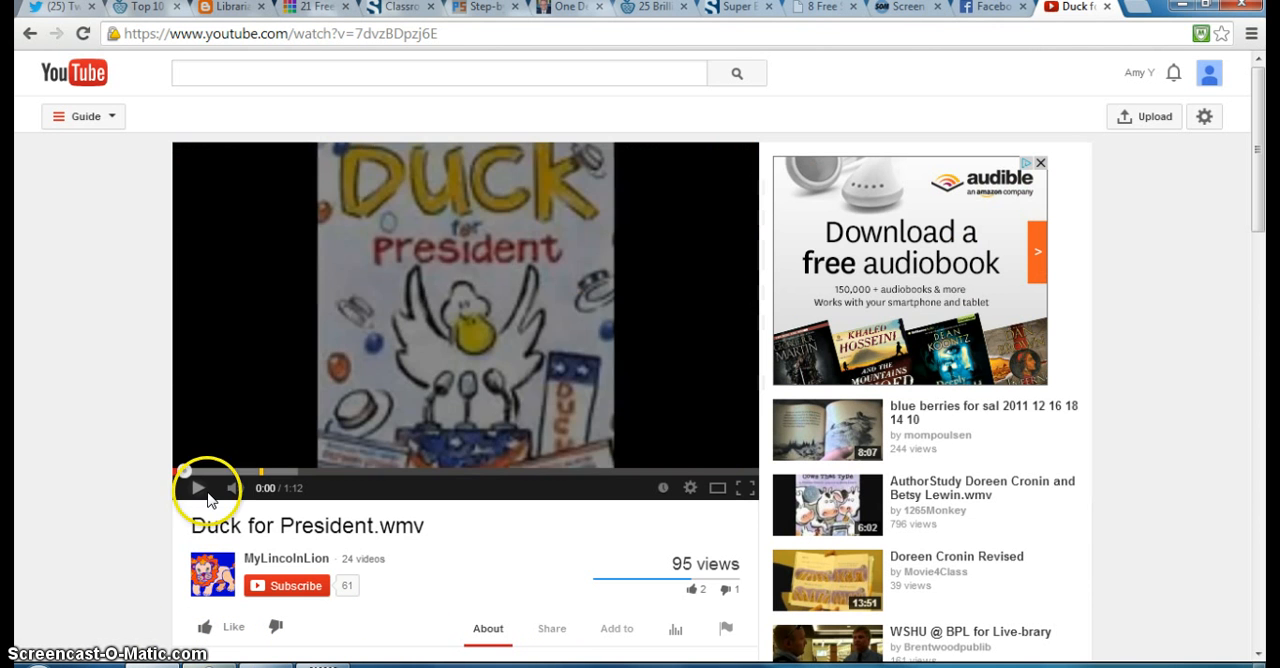
pyautogui.click(738, 494)
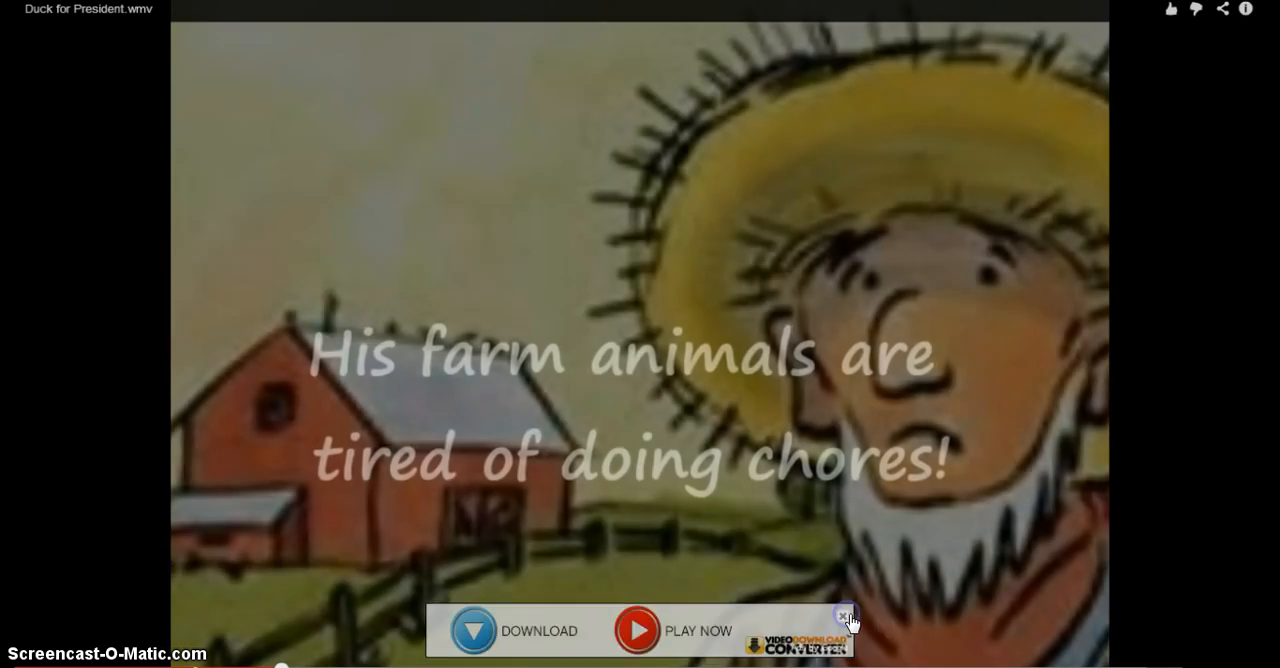
pyautogui.click(845, 618)
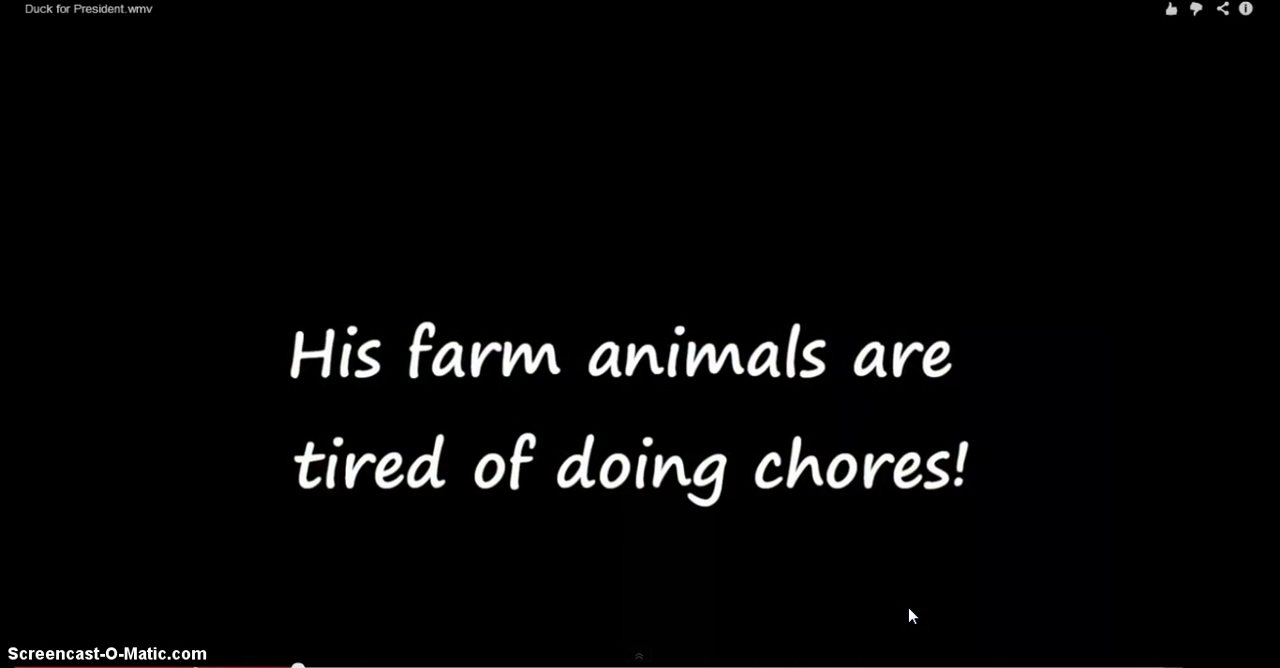